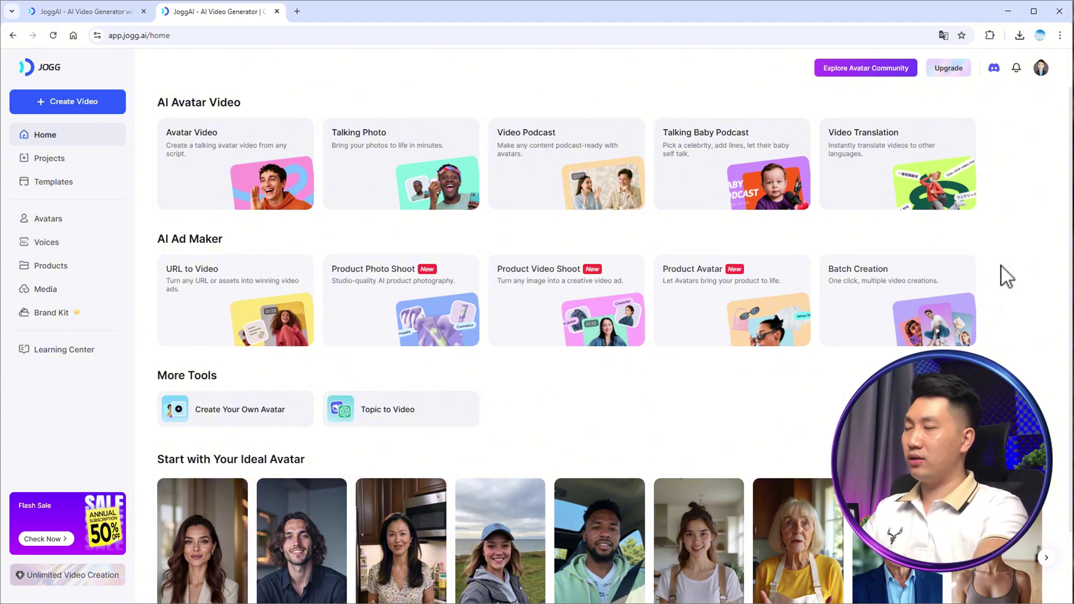
# Start an Avatar Video, browse the public avatars and choose the Karl Business avatar.
pyautogui.scroll(-2, 207, 565)
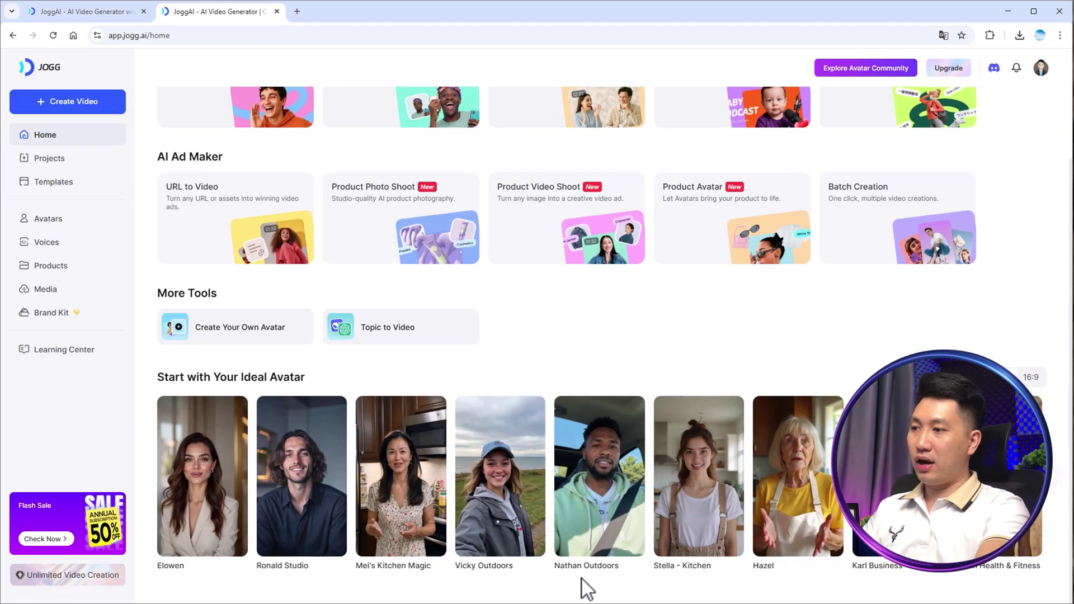
pyautogui.click(1052, 486)
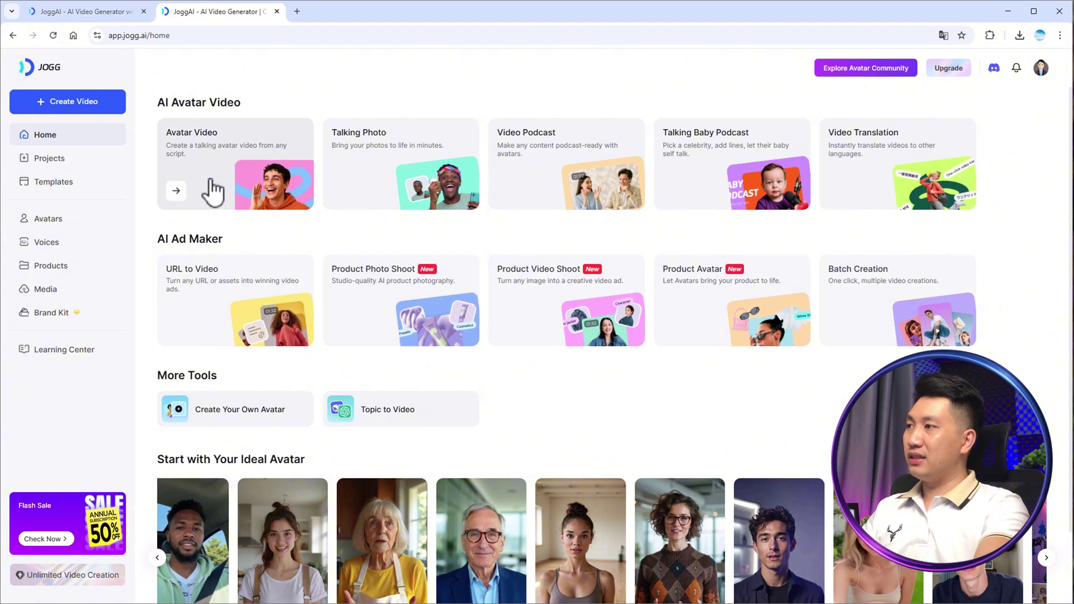
pyautogui.click(221, 149)
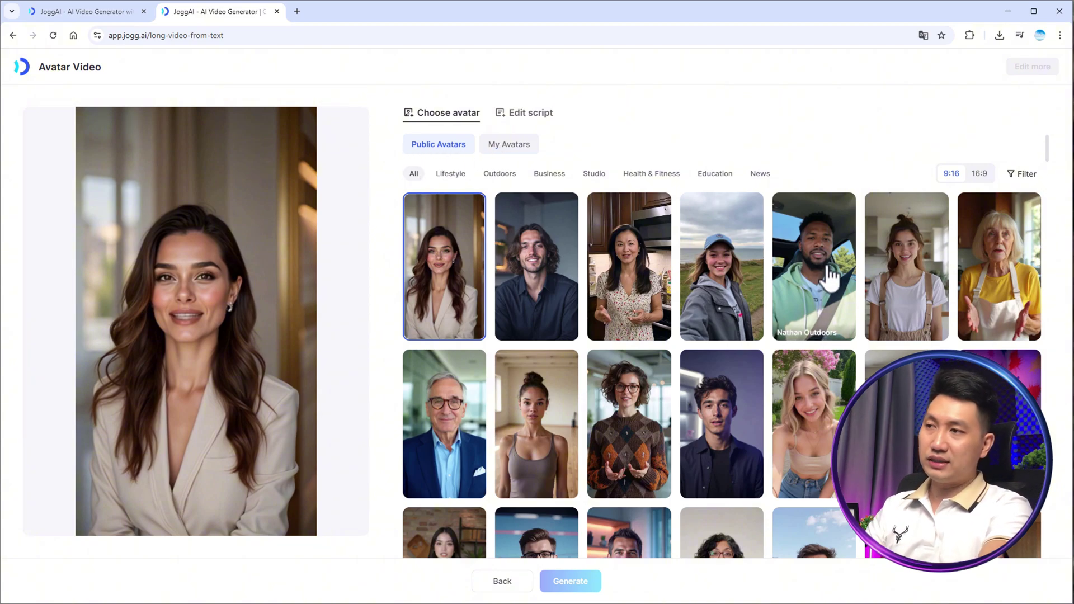
pyautogui.scroll(-5, 463, 302)
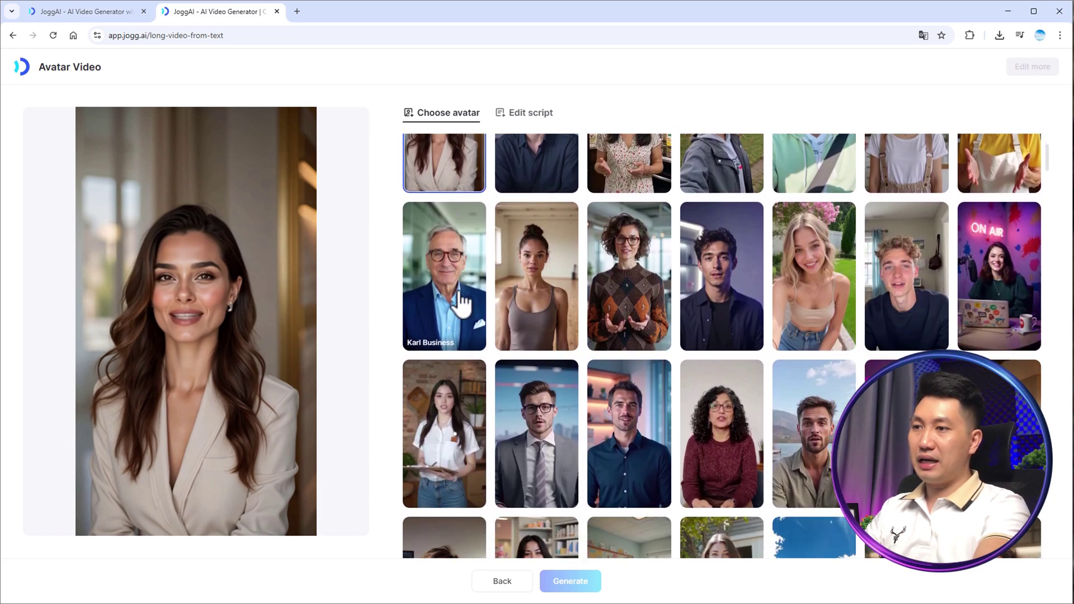
pyautogui.scroll(-2, 463, 302)
pyautogui.scroll(5, 901, 312)
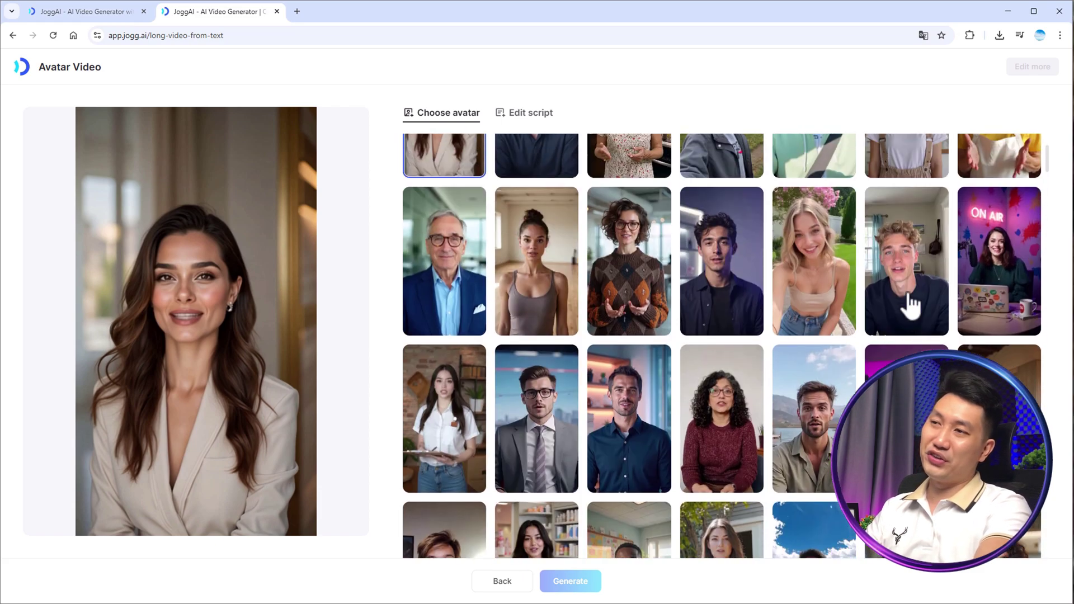
pyautogui.scroll(3, 906, 307)
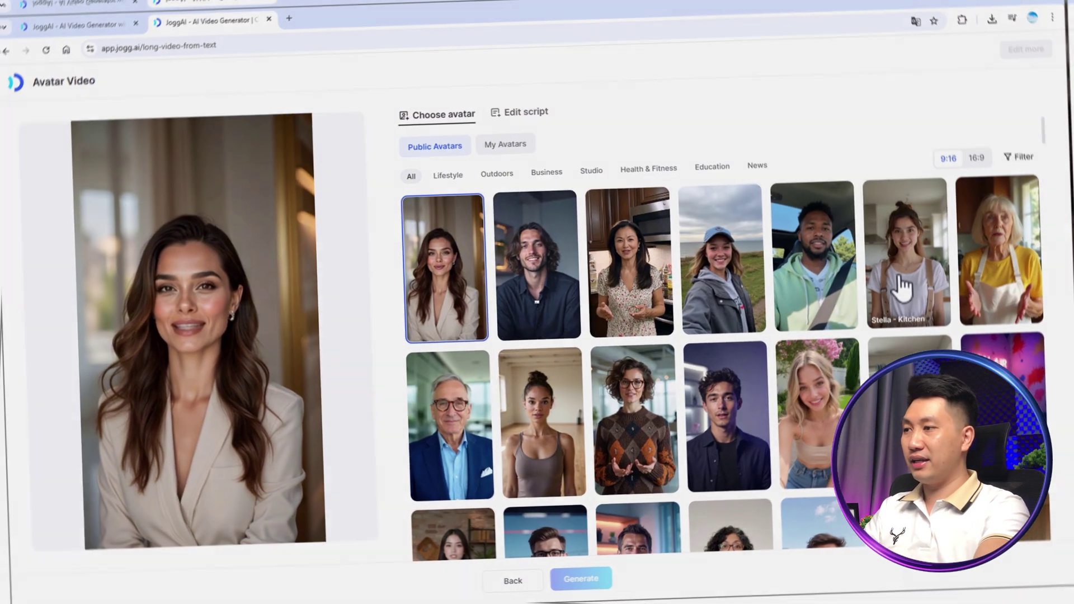
pyautogui.click(456, 452)
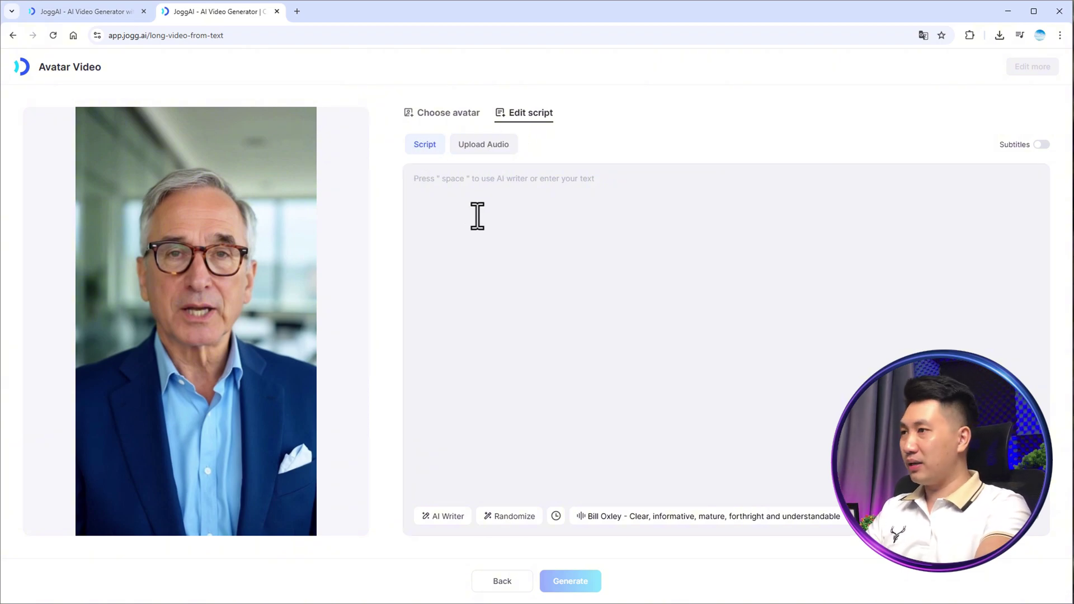
# Enter the script "Hi there! I'm your AI virtual assistant. Every day, I'll bring you exciting insights about tech and life. Don't forget to follow!".
pyautogui.click(501, 159)
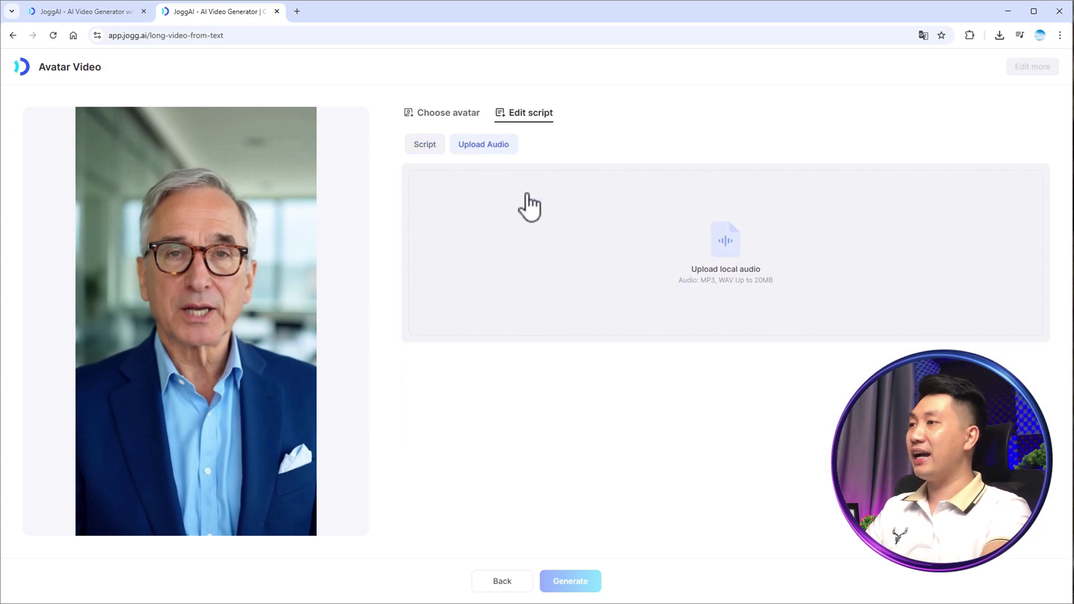
pyautogui.click(423, 150)
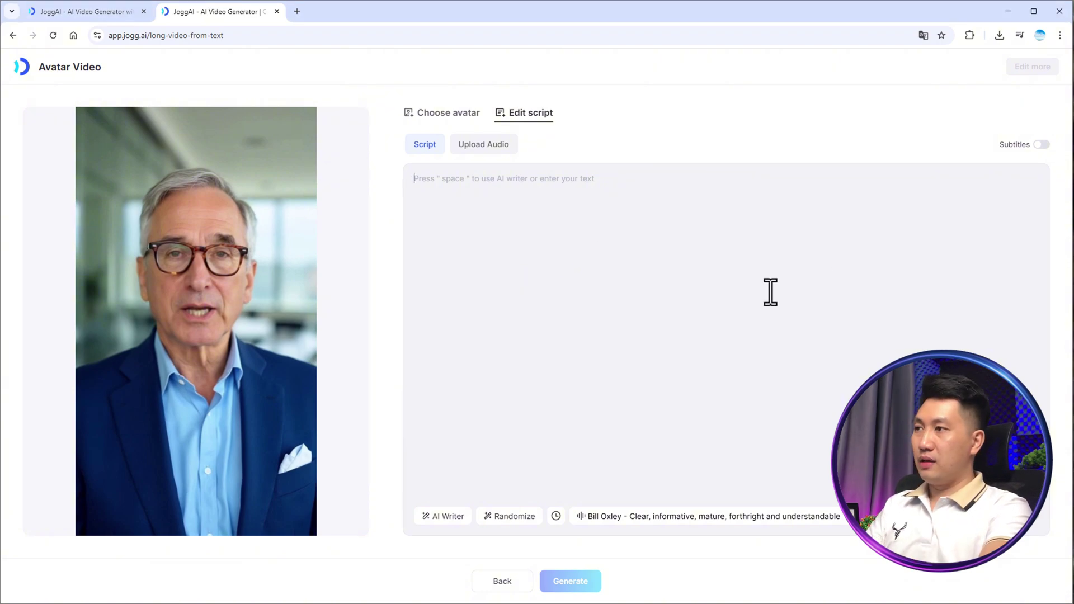
pyautogui.write("Hi there! I'm your AI virtual assistant. Every day, I'll bring you exciting insights about tech and life. Don't forget to follow!")
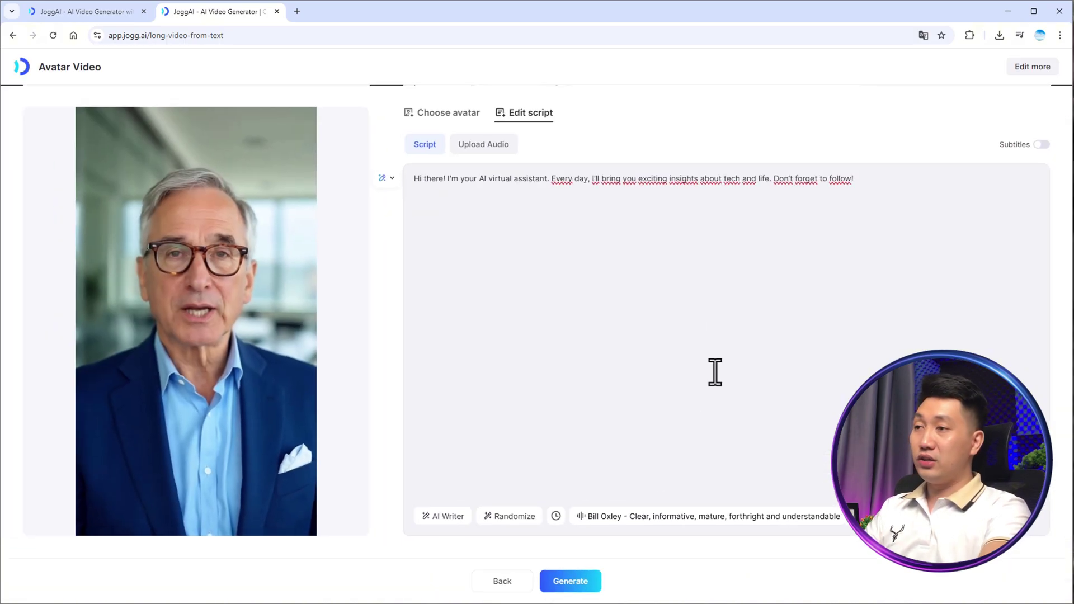
pyautogui.click(715, 372)
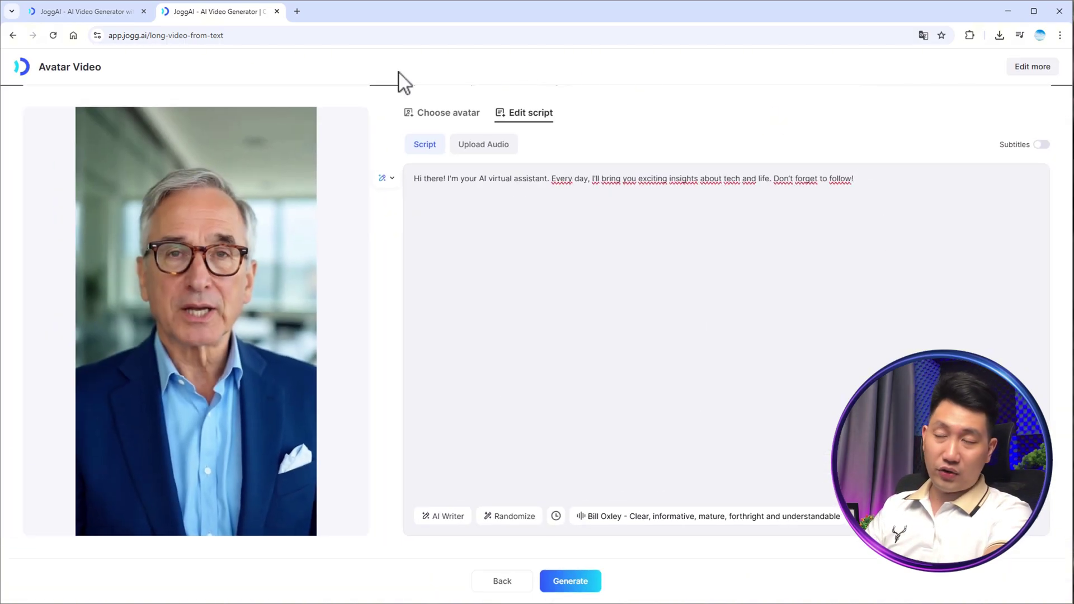
# Open the AI voice selection for the script and filter the public voices to male and English.
pyautogui.click(654, 516)
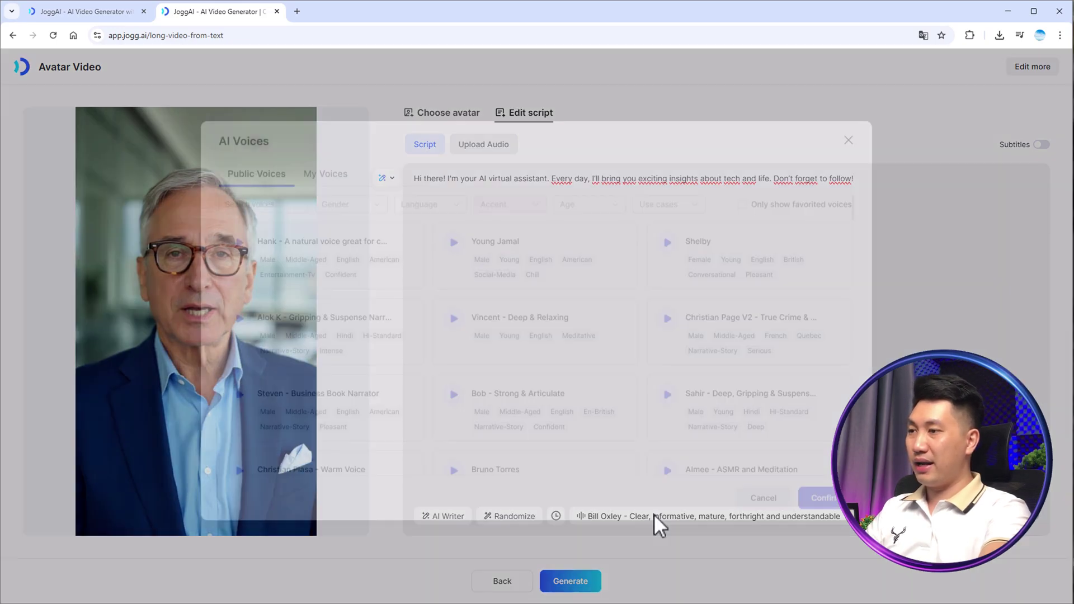
pyautogui.click(324, 182)
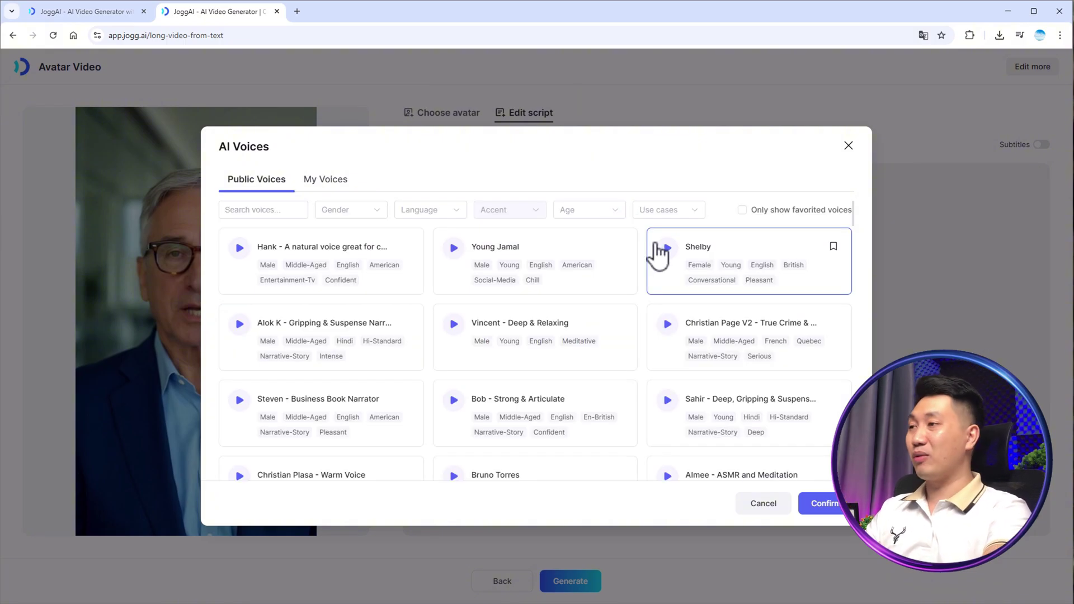
pyautogui.click(356, 212)
pyautogui.click(346, 242)
pyautogui.click(414, 212)
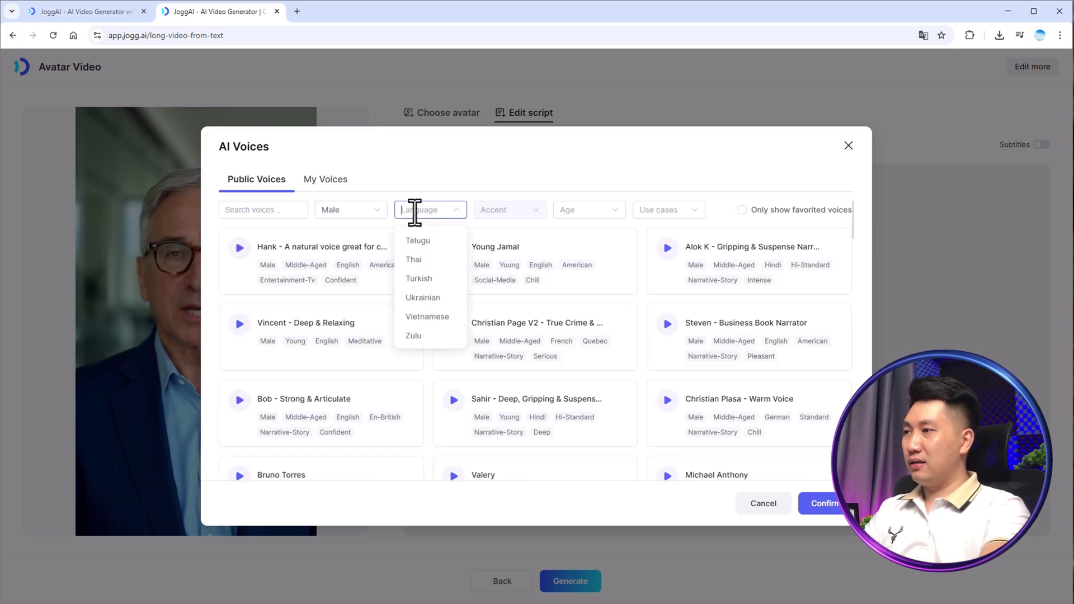
pyautogui.scroll(10, 442, 262)
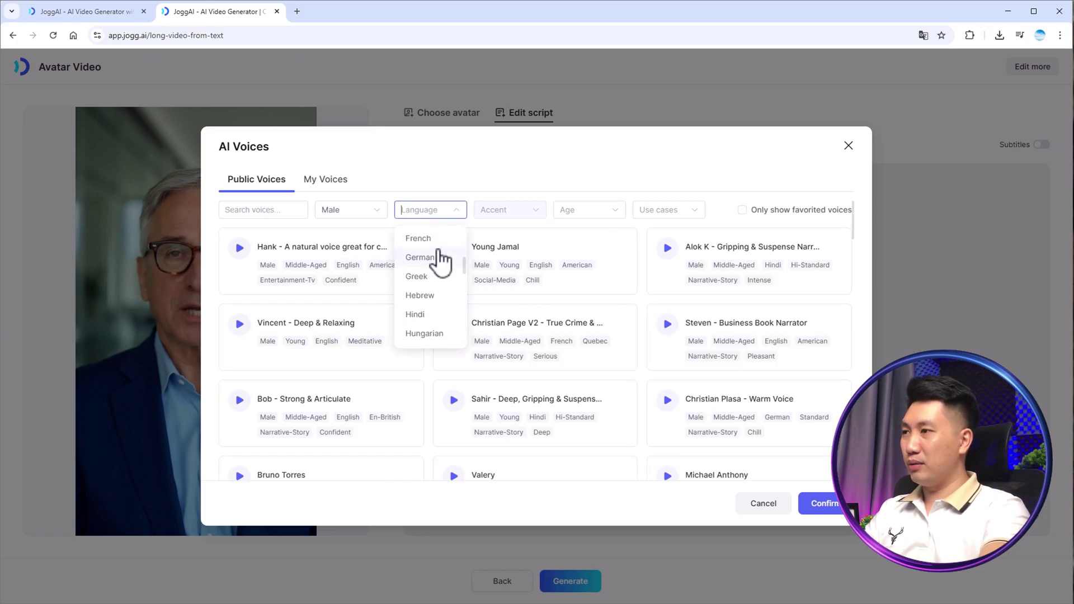
pyautogui.scroll(2, 442, 262)
pyautogui.click(448, 292)
# Narrow the public voices to an Australian accent, Middle Aged, and the Informative-Educational use case.
pyautogui.click(510, 210)
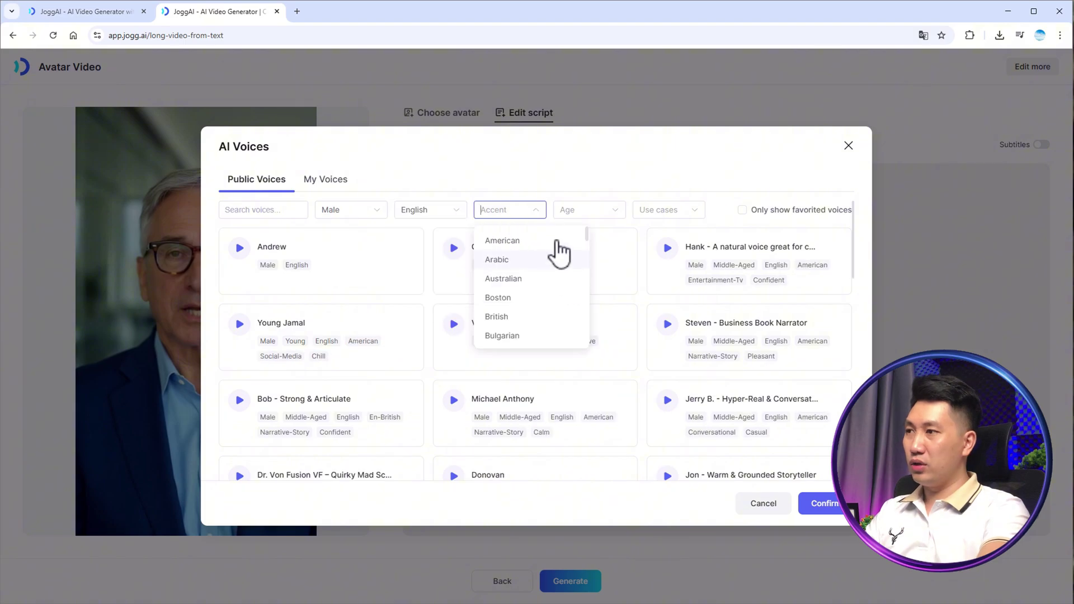
pyautogui.click(509, 279)
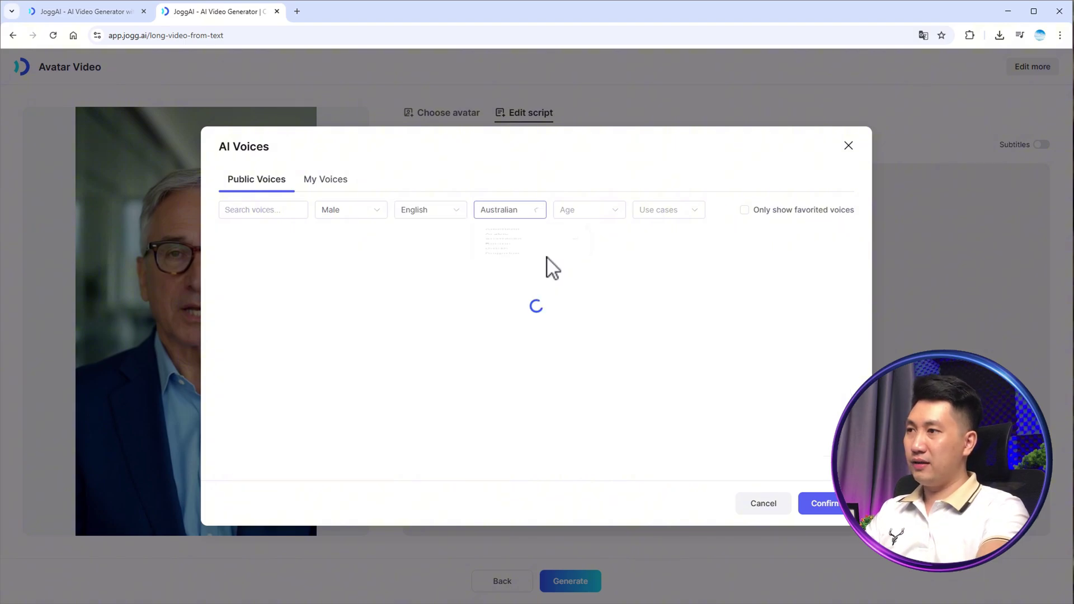
pyautogui.click(589, 210)
pyautogui.click(593, 261)
pyautogui.click(669, 210)
pyautogui.click(672, 341)
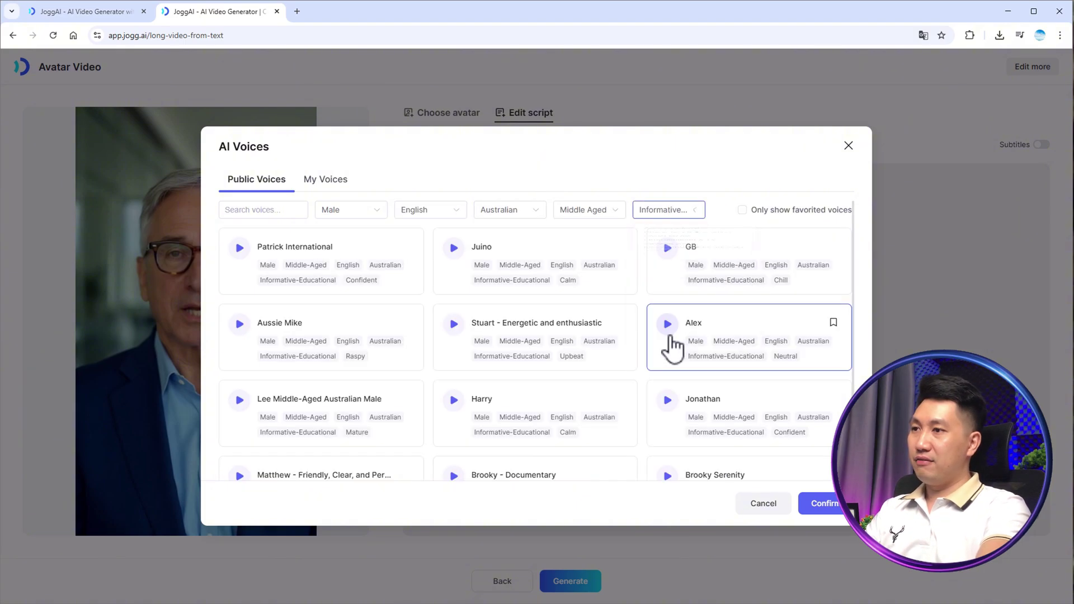
# Preview the Harry and Matthew voices and apply Matthew - Friendly, Clear, and Perfect for Educational Content to the script.
pyautogui.scroll(-2, 551, 375)
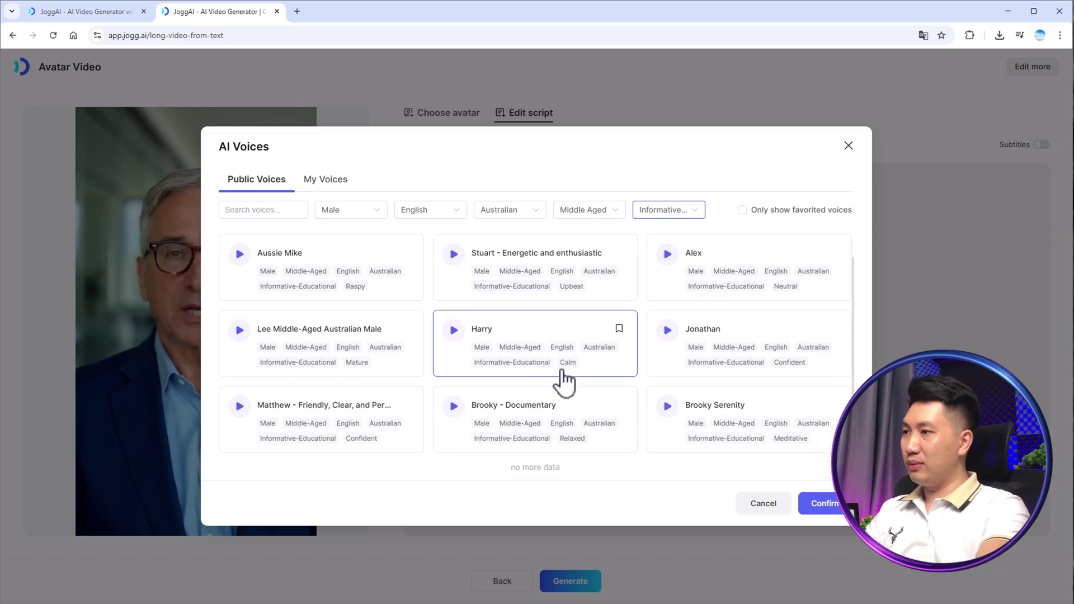
pyautogui.click(454, 331)
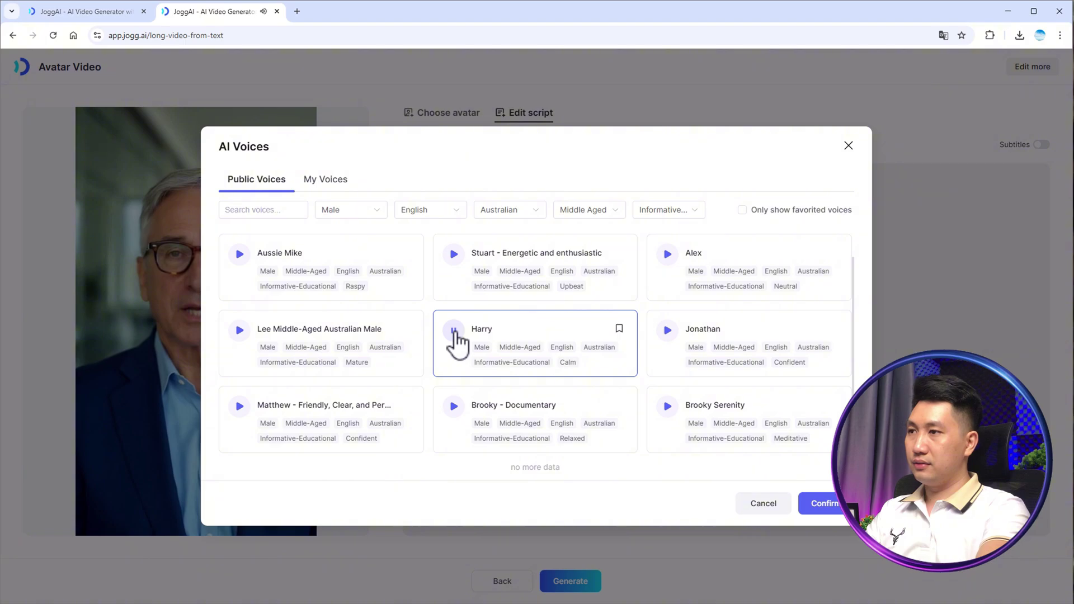
pyautogui.click(239, 407)
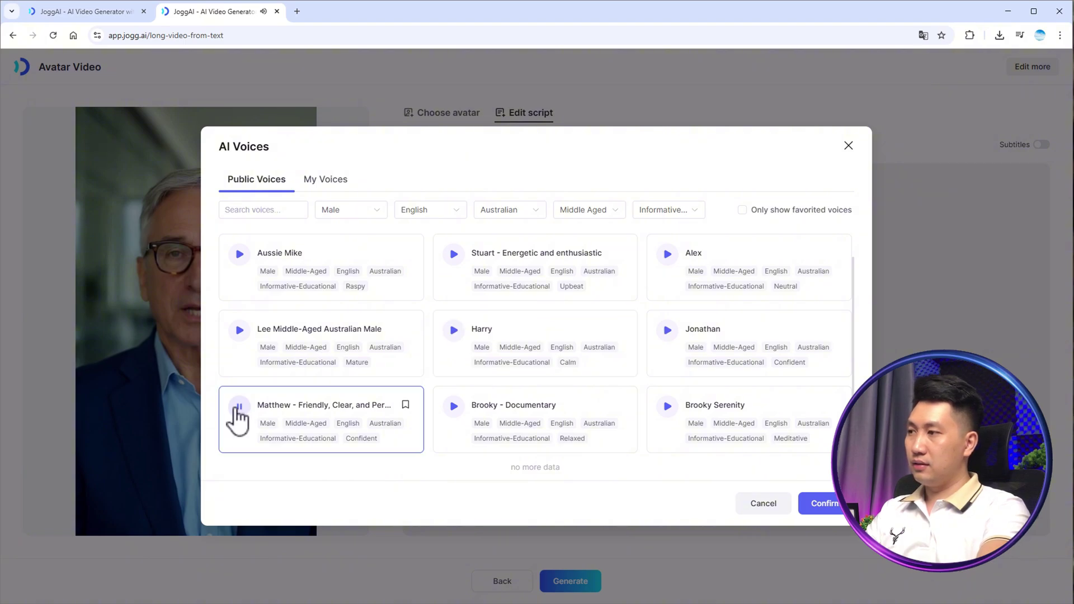
pyautogui.click(239, 408)
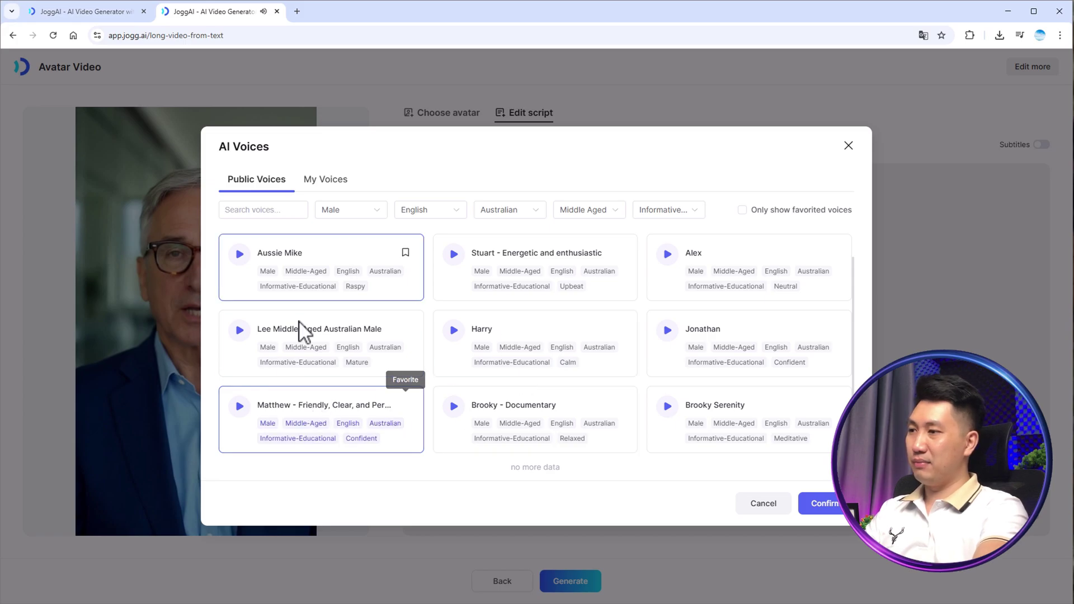
pyautogui.click(832, 506)
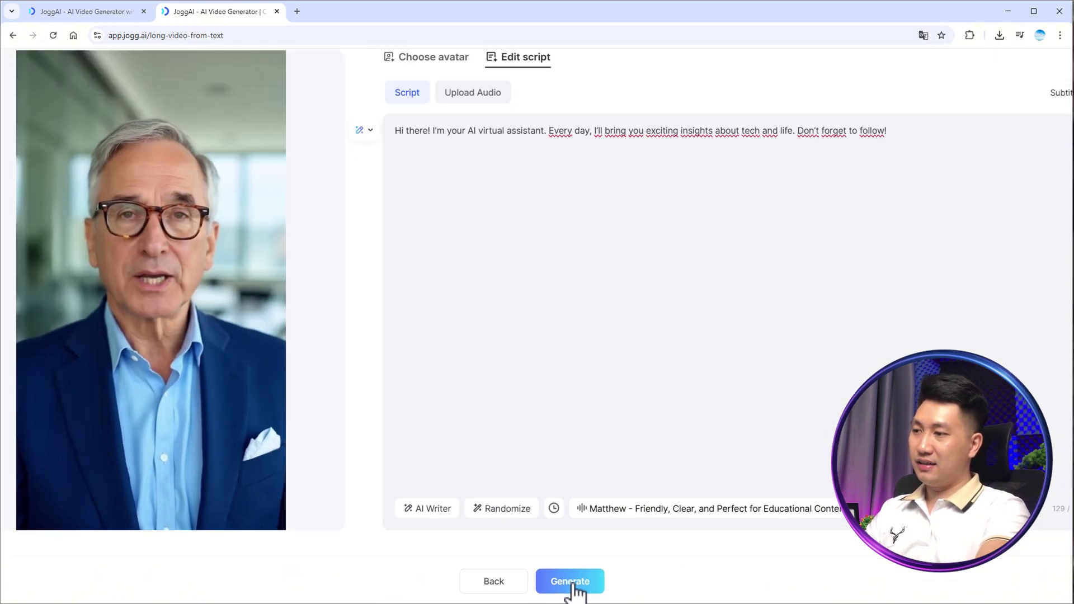
# Generate the video, trying the 16:9 and 1:1 aspect ratios before rendering it in 9:16.
pyautogui.click(576, 587)
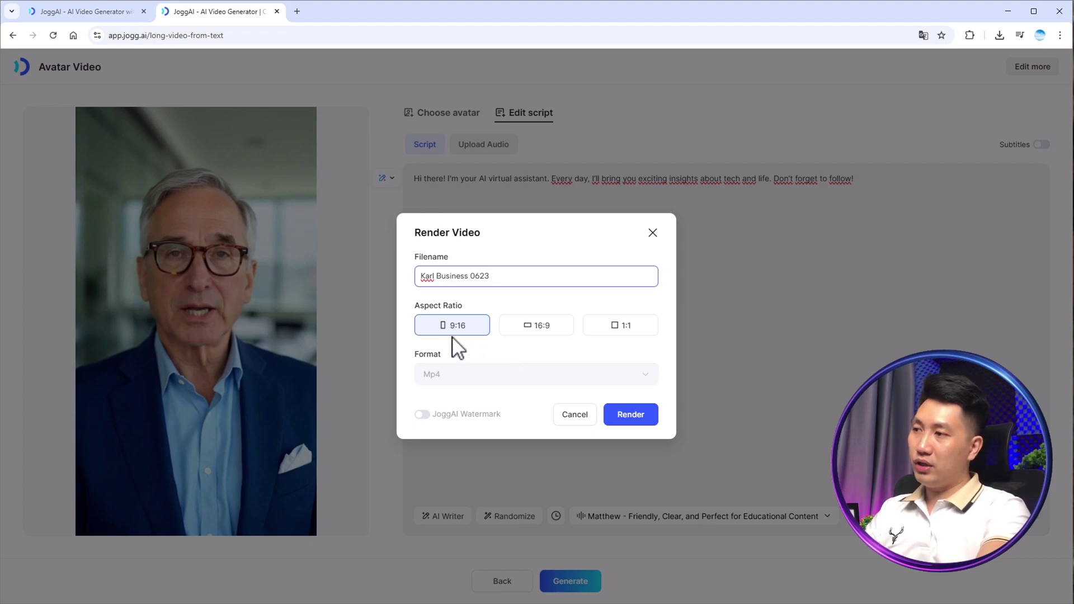
pyautogui.click(554, 329)
pyautogui.click(632, 332)
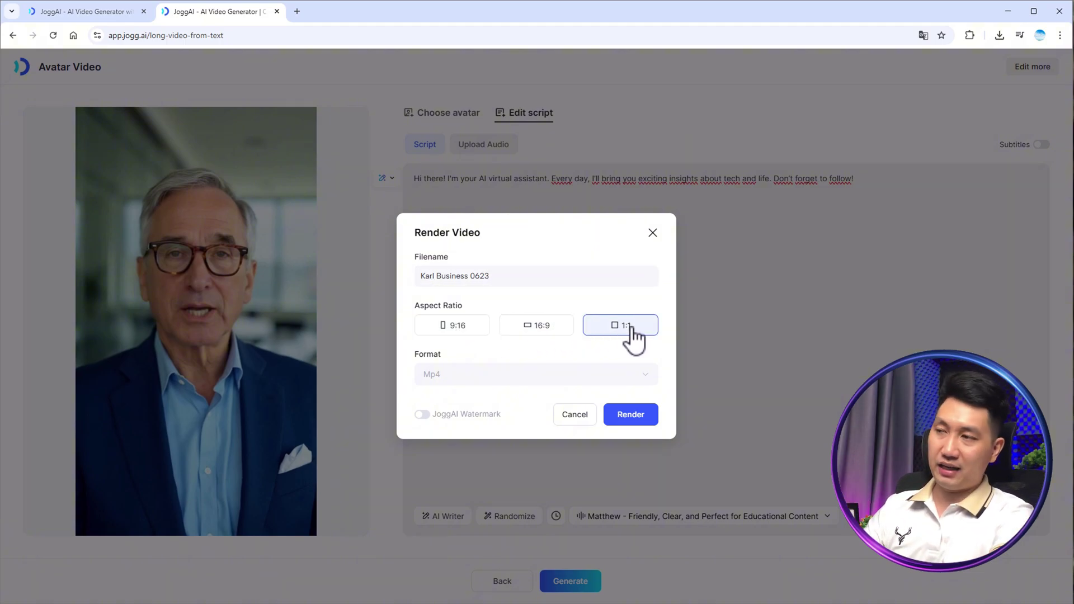
pyautogui.click(464, 335)
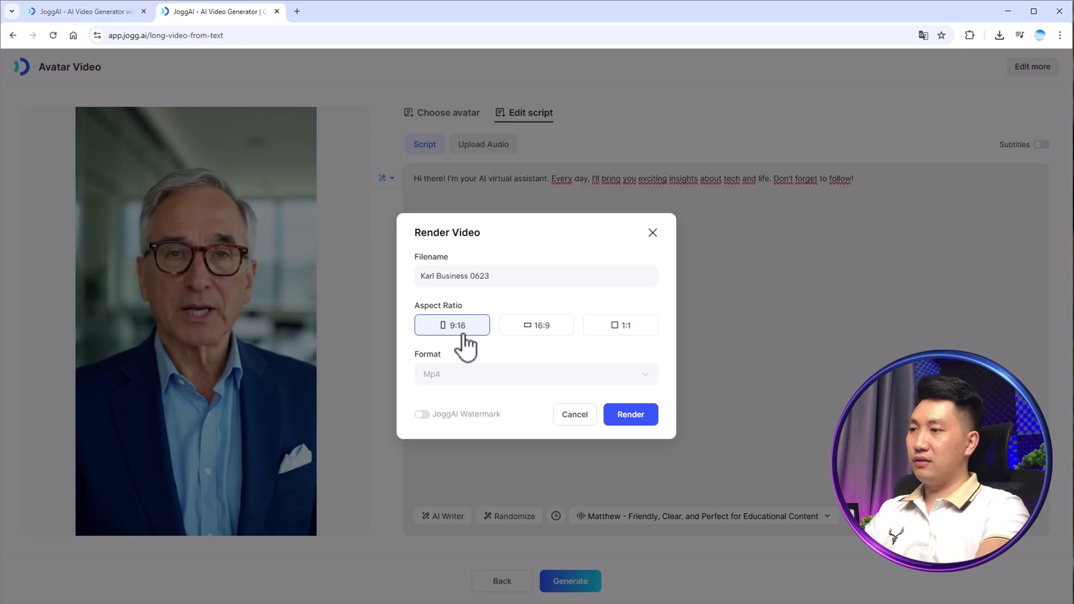
pyautogui.click(639, 415)
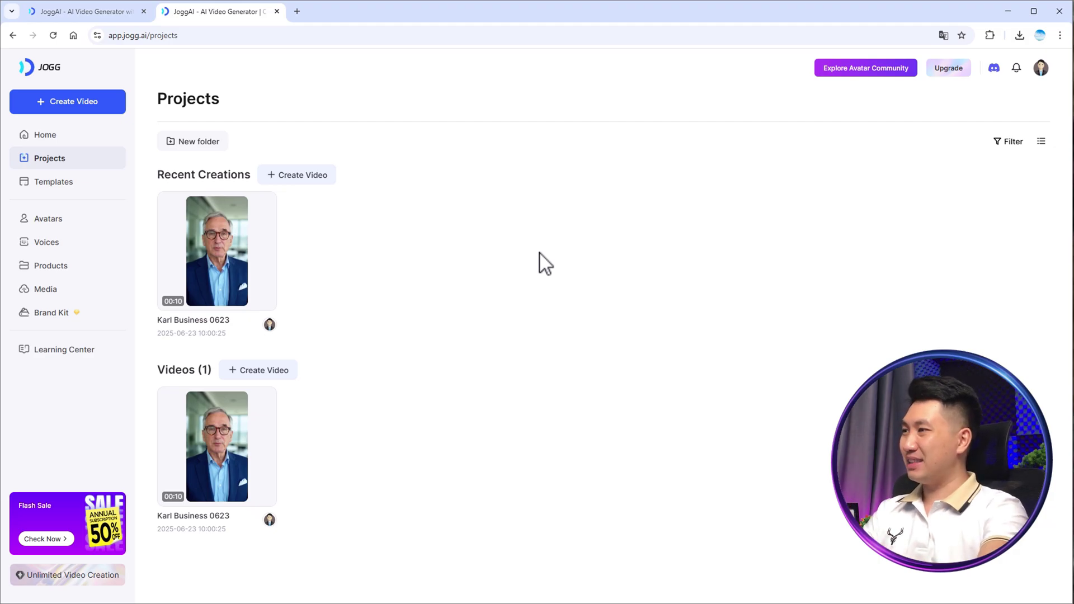
# Play the rendered Karl Business 0623 video from the projects and view its further options in Recent Creations.
pyautogui.click(216, 264)
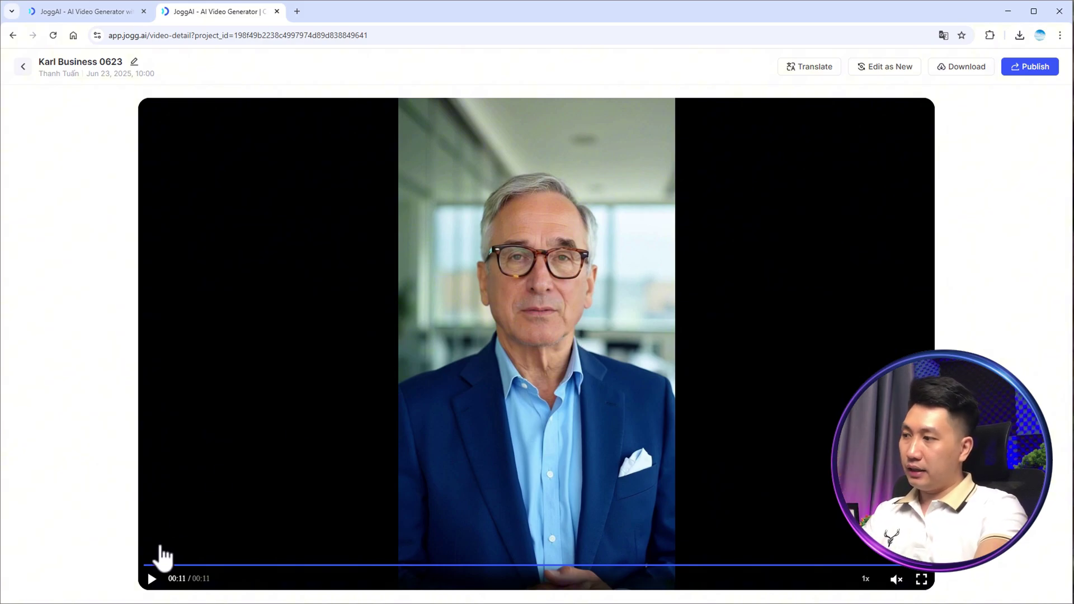
pyautogui.click(150, 580)
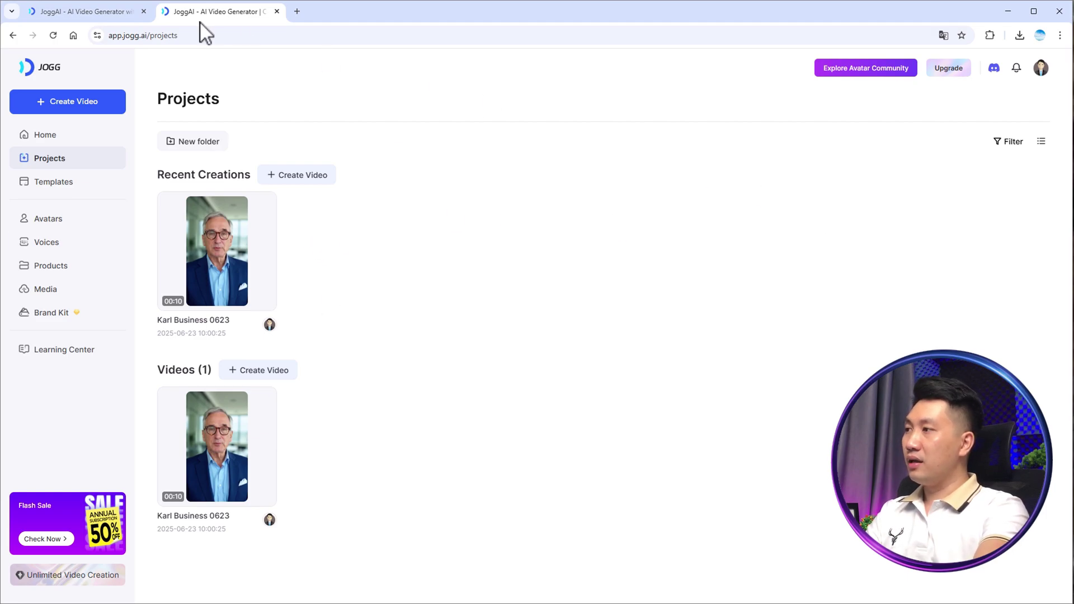
pyautogui.rightClick(181, 206)
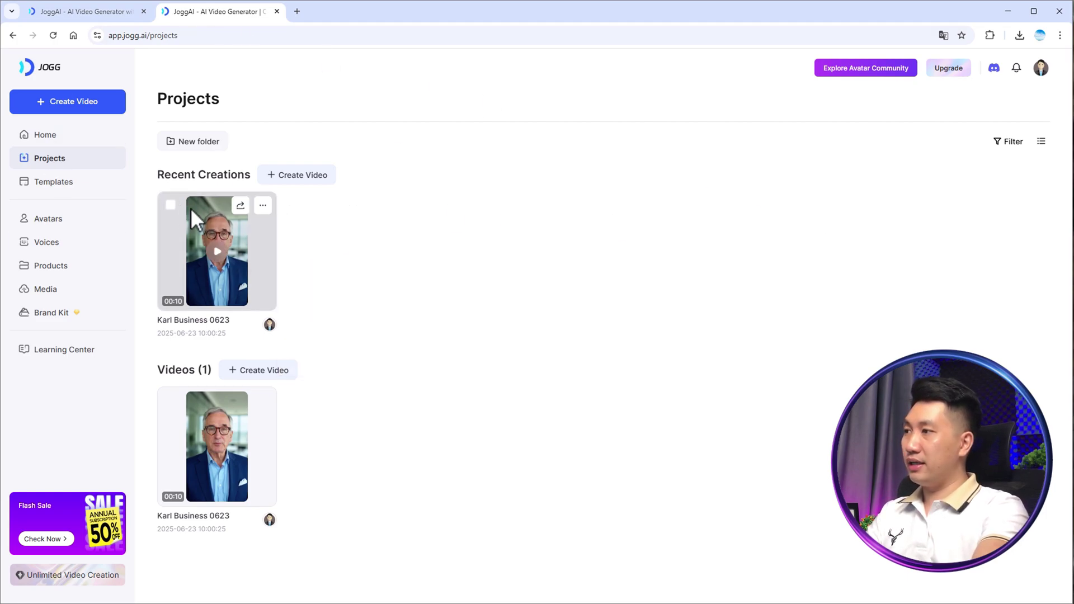
pyautogui.click(262, 205)
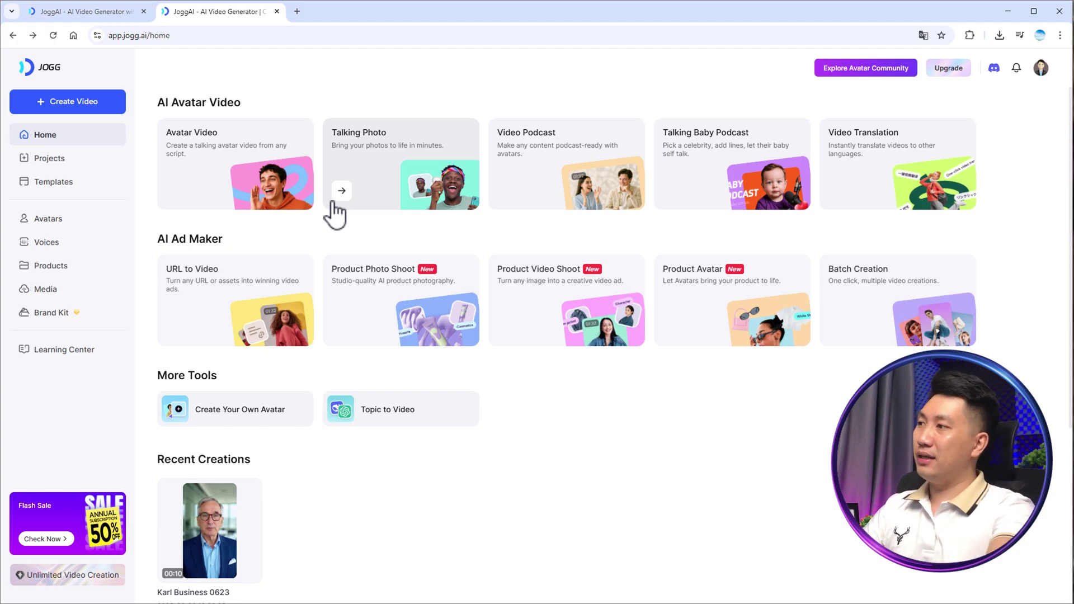
# Start a new avatar video and open the creation choices for a personal photo avatar under My Avatars.
pyautogui.click(227, 162)
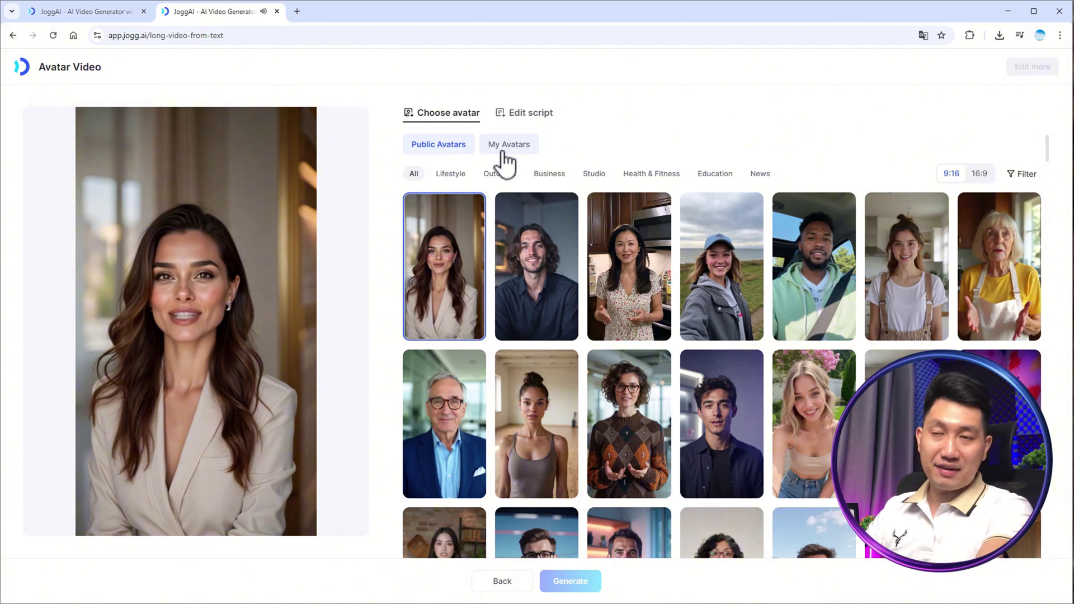
pyautogui.click(509, 147)
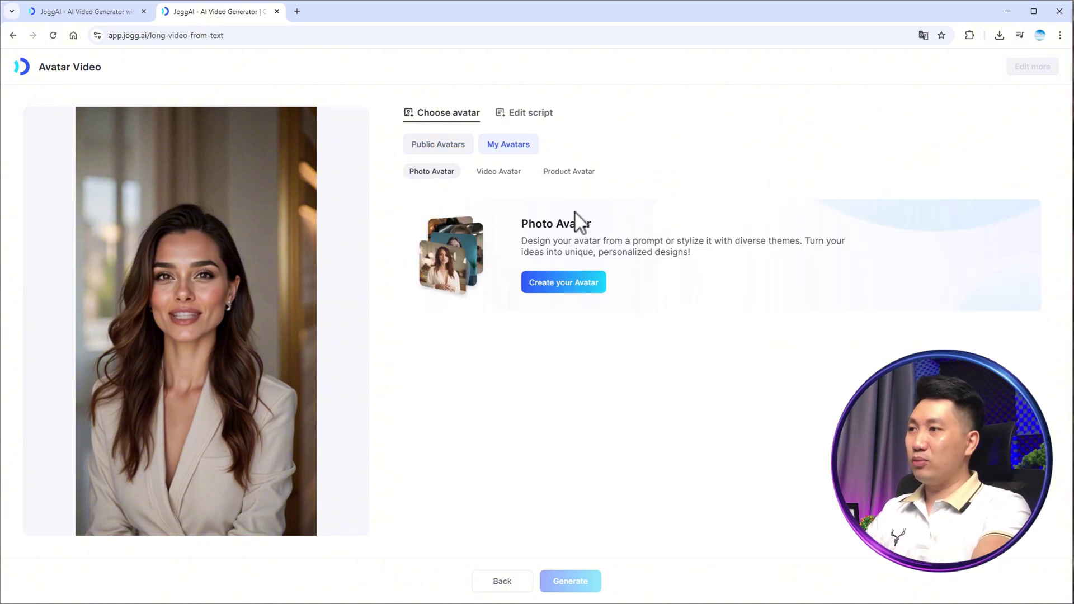
pyautogui.click(550, 288)
pyautogui.click(707, 140)
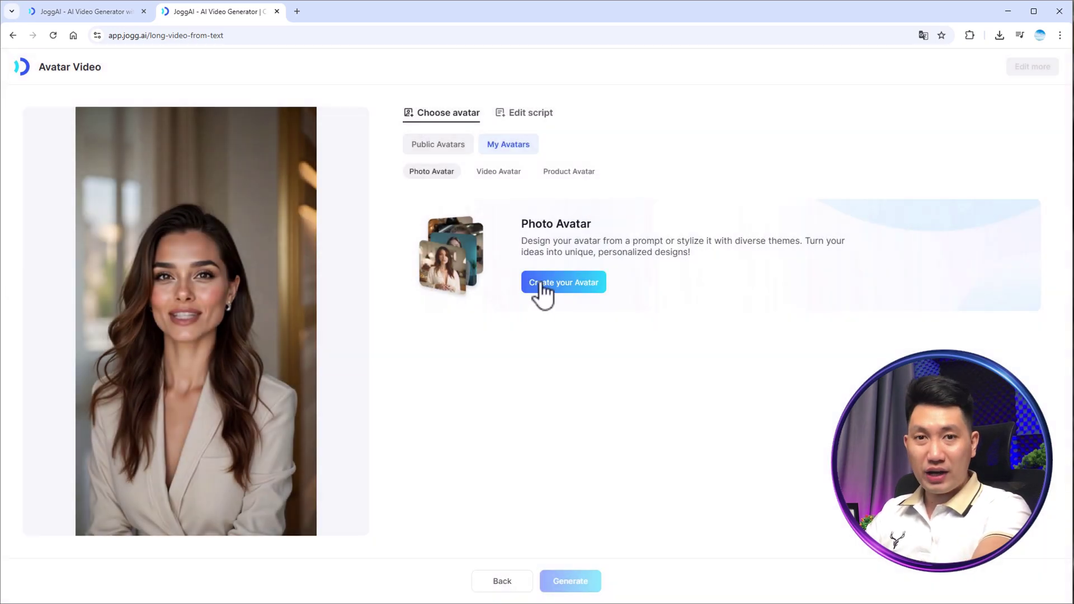
pyautogui.click(542, 288)
# Look through the avatar creation options and view Generate Avatar Looks.
pyautogui.scroll(-1, 538, 252)
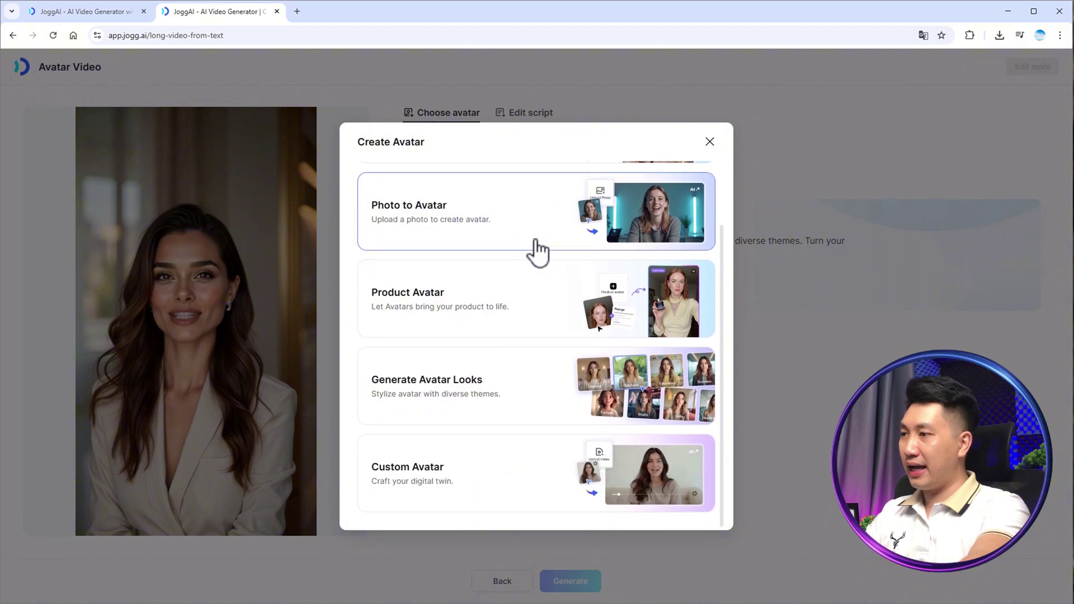
pyautogui.scroll(1, 537, 249)
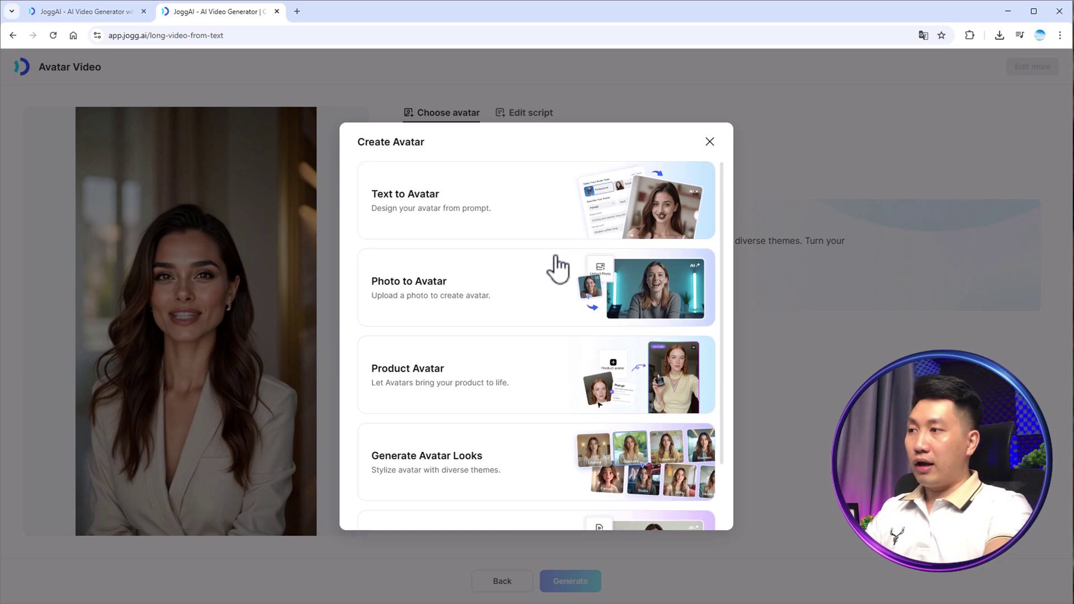
pyautogui.scroll(-1, 446, 301)
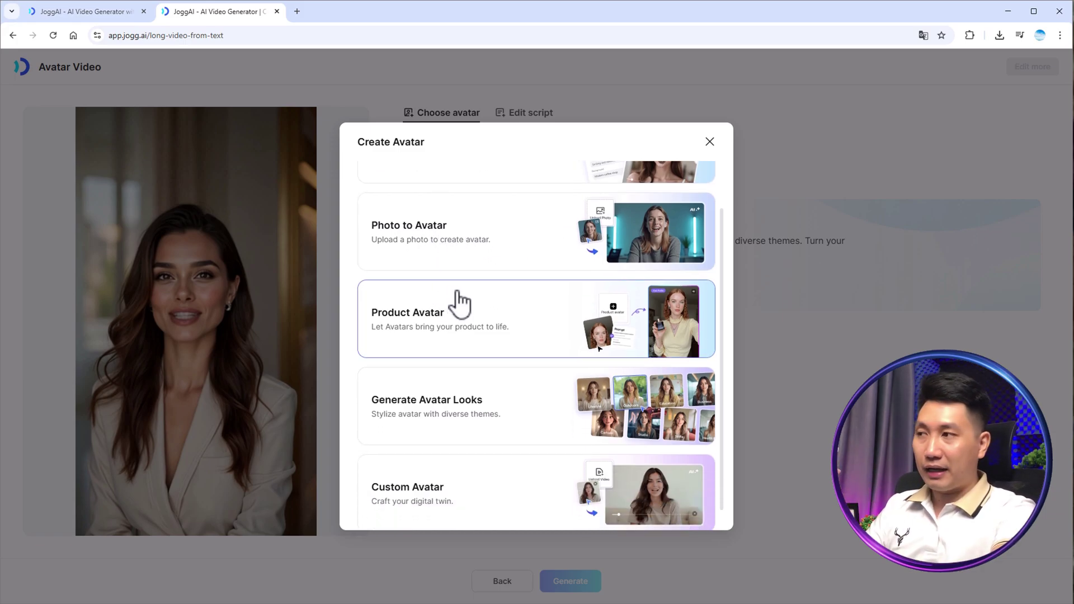
pyautogui.scroll(-1, 455, 291)
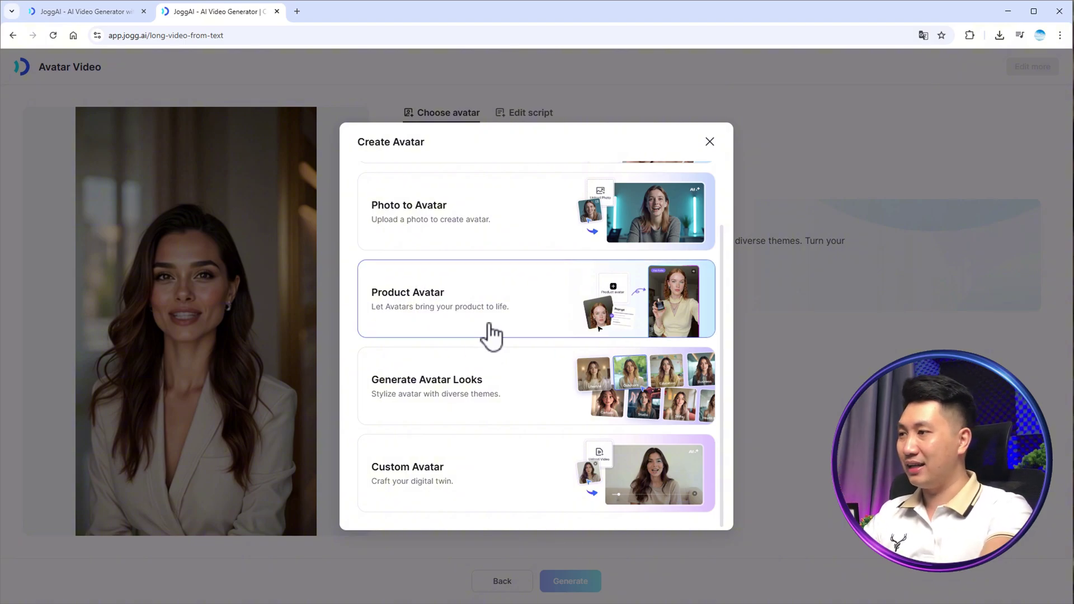
pyautogui.click(492, 418)
pyautogui.click(708, 169)
# Choose Photo to Avatar as the creation method and read through the photo guidelines.
pyautogui.click(564, 283)
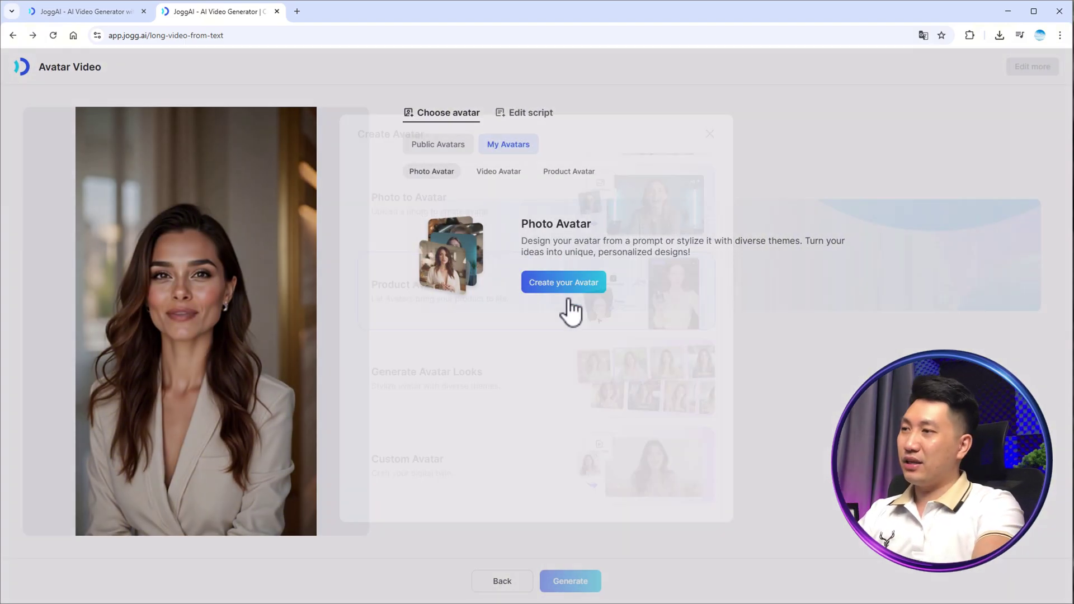
pyautogui.scroll(1, 492, 291)
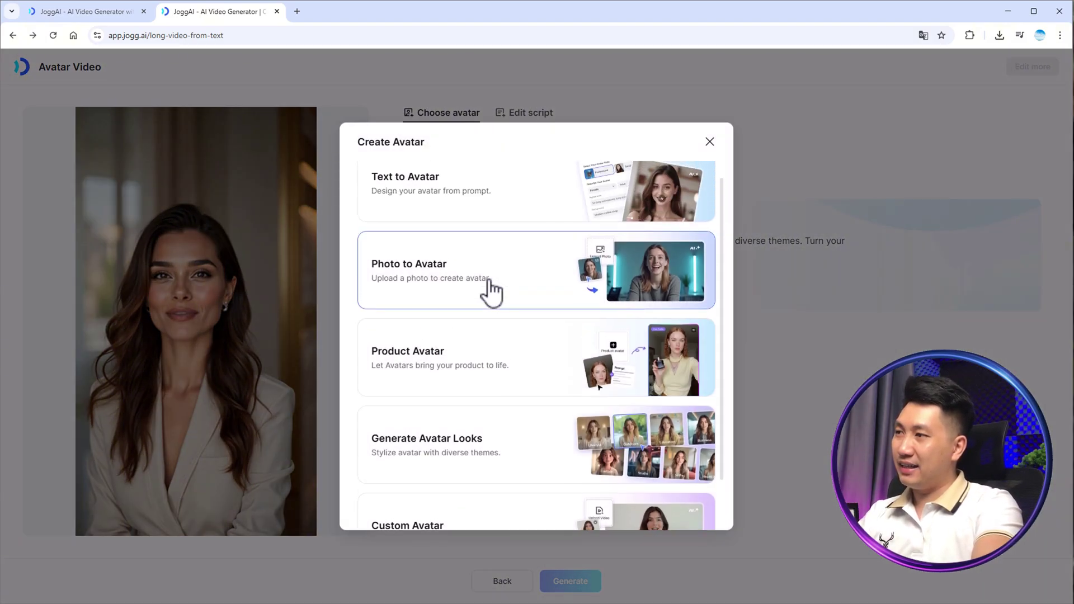
pyautogui.click(484, 292)
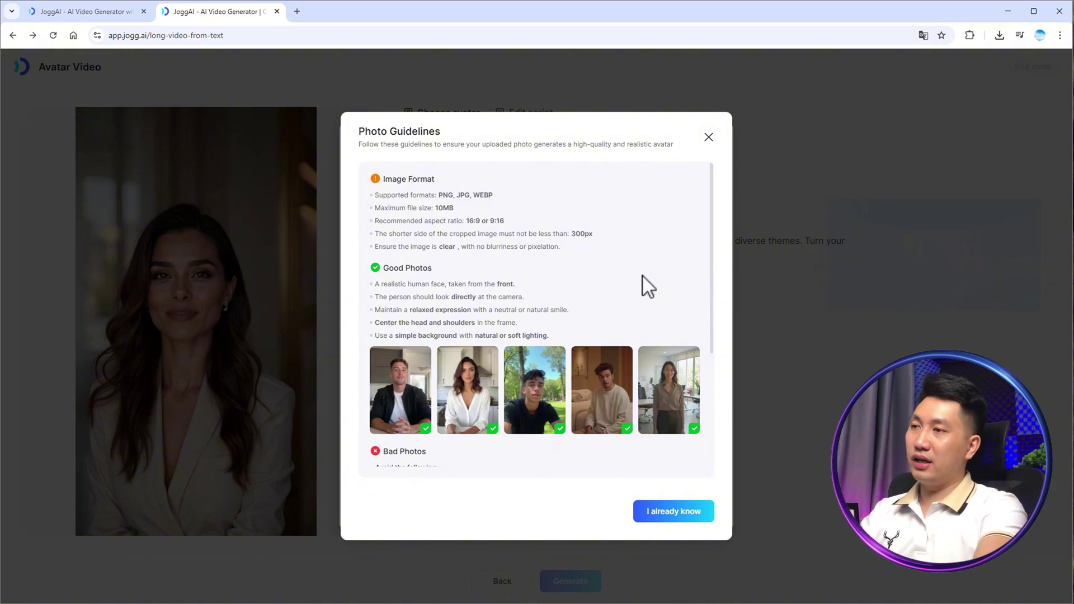
pyautogui.scroll(-3, 649, 288)
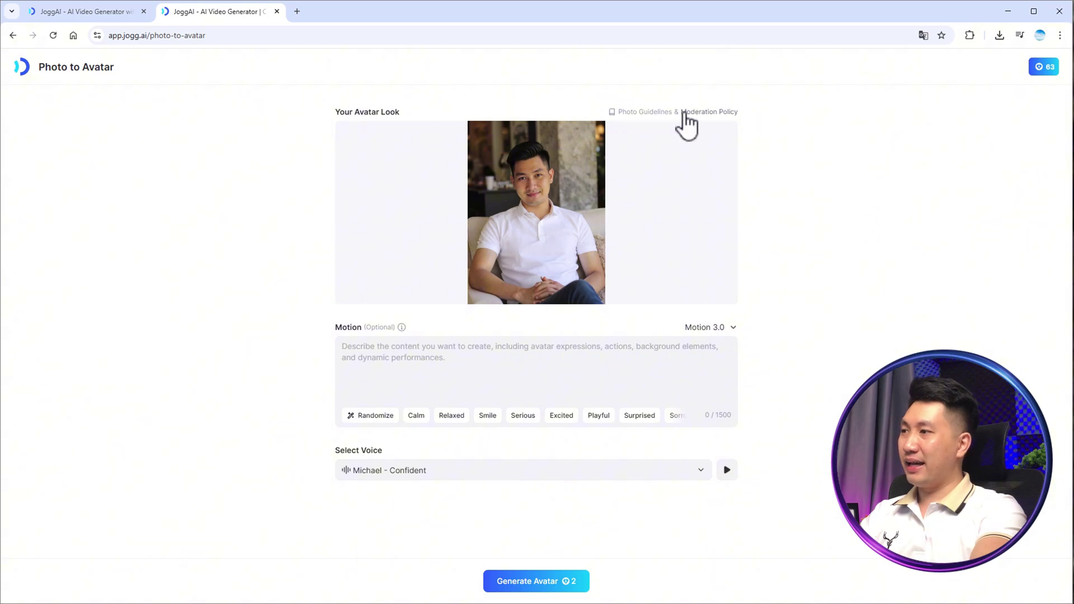
# View the motion description field and the public voices available for the photo avatar.
pyautogui.click(545, 376)
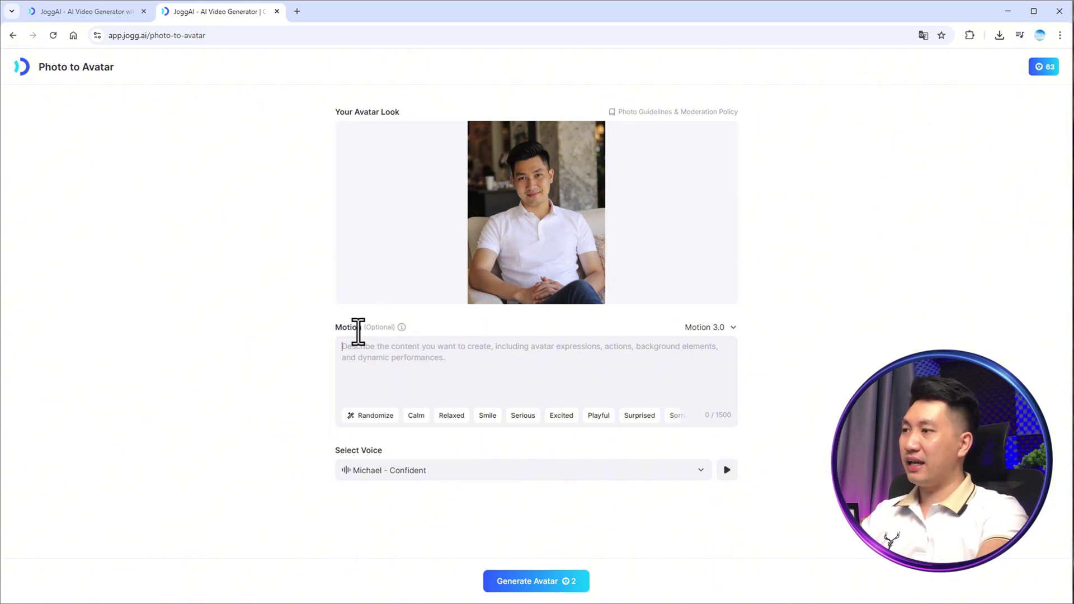
pyautogui.click(700, 470)
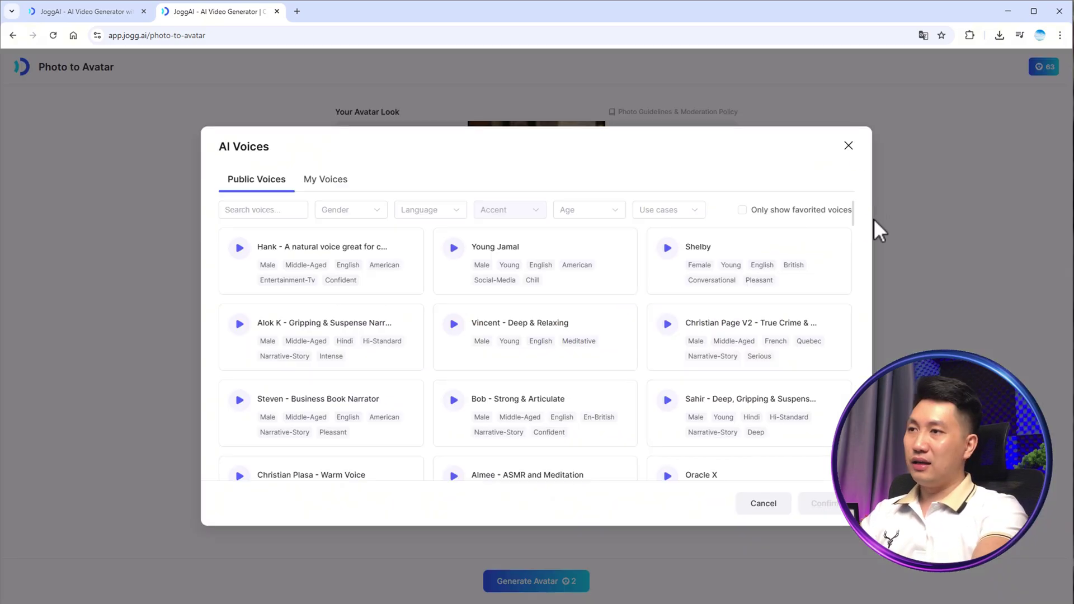
pyautogui.click(848, 146)
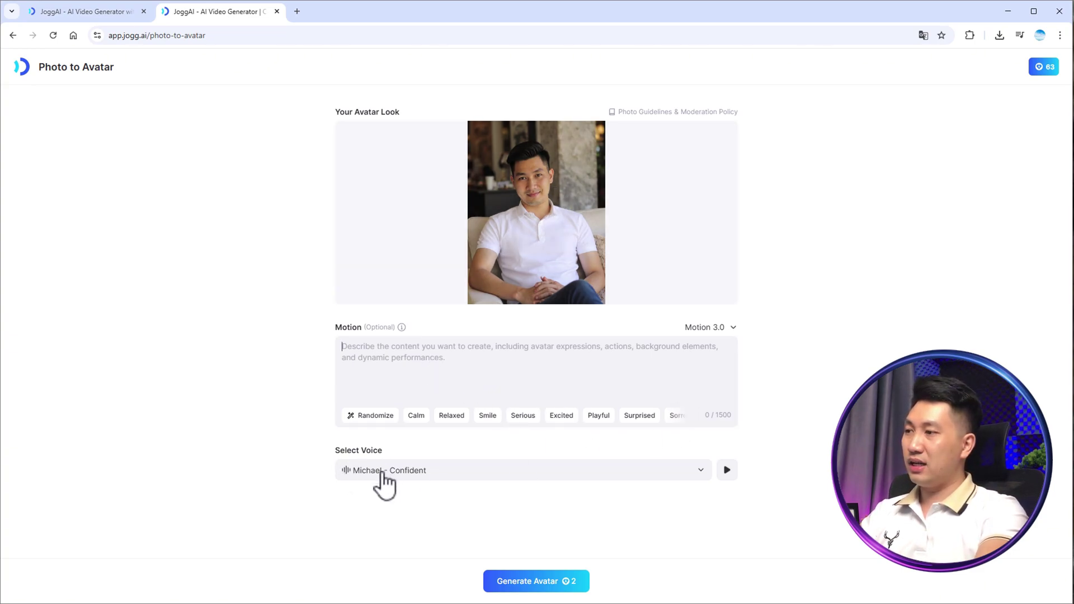
# Start creating a personal voice from My Voices, accept the voice recording consent, and proceed to the audio upload.
pyautogui.click(445, 482)
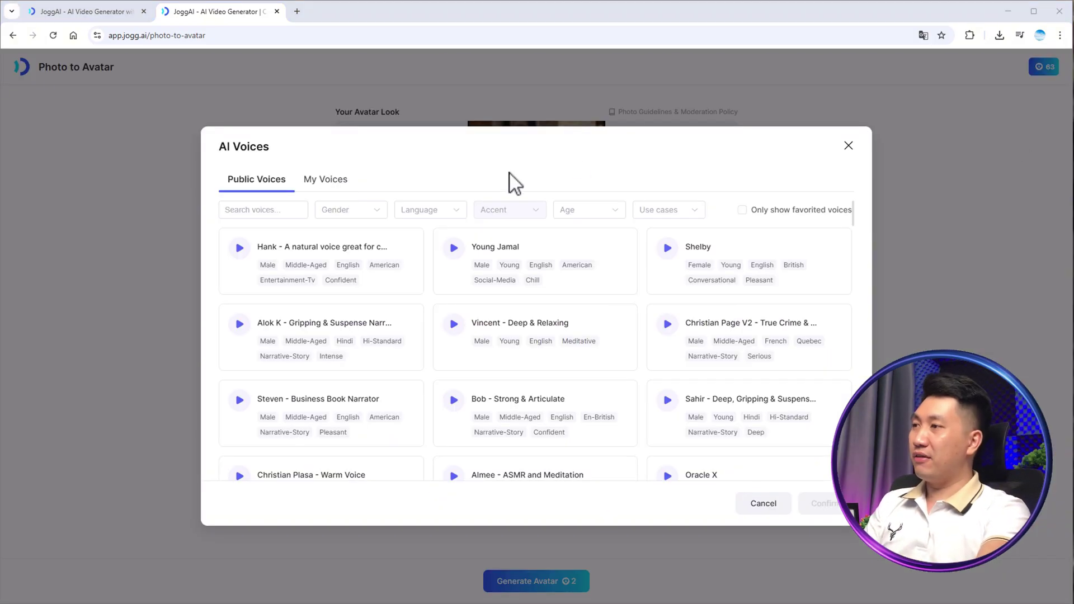
pyautogui.click(324, 190)
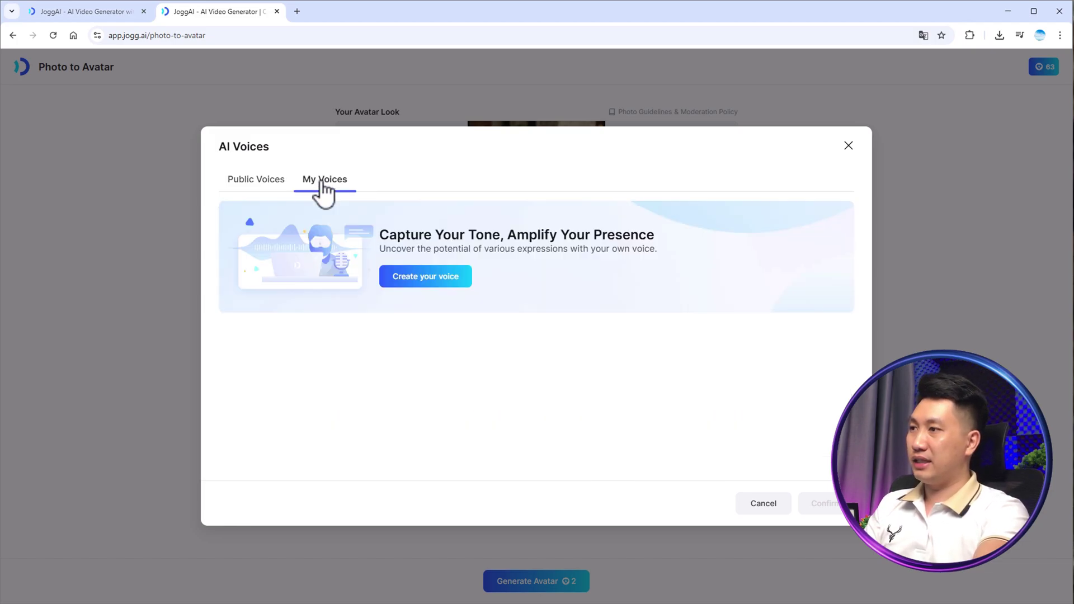
pyautogui.click(442, 279)
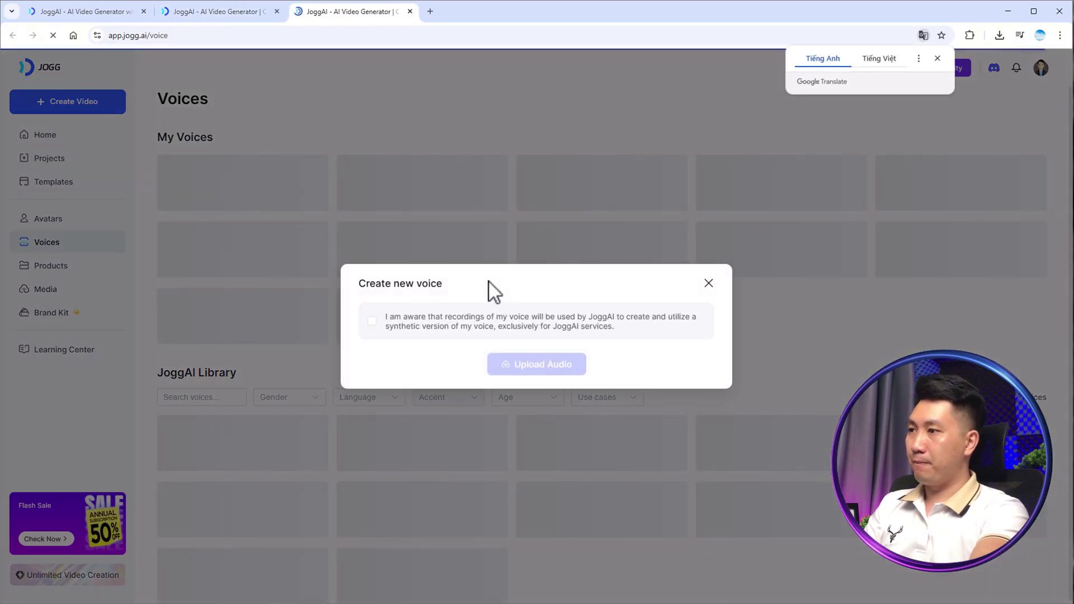
pyautogui.click(372, 322)
pyautogui.click(532, 363)
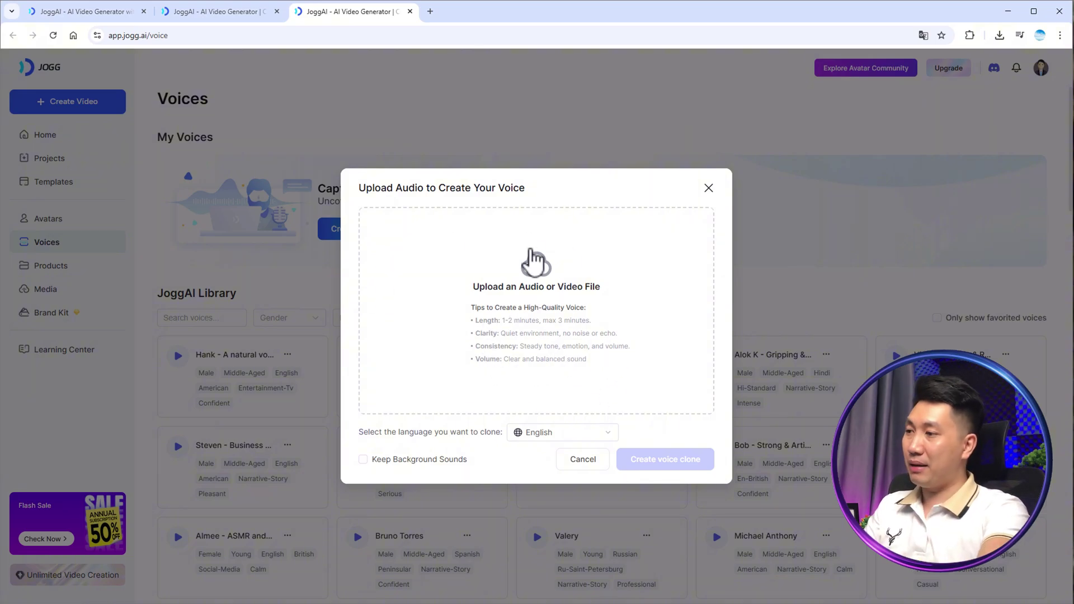
# Set the clone language to Vietnamese, upload the personal voice recording, and create the voice clone.
pyautogui.click(593, 432)
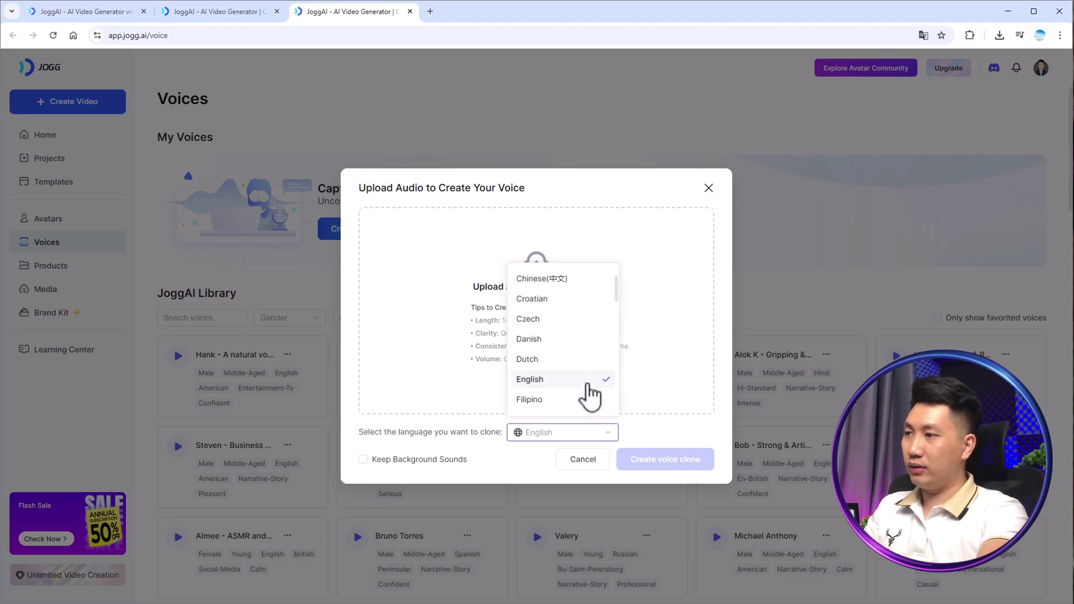
pyautogui.scroll(-3, 589, 392)
pyautogui.scroll(3, 568, 408)
pyautogui.scroll(-15, 570, 401)
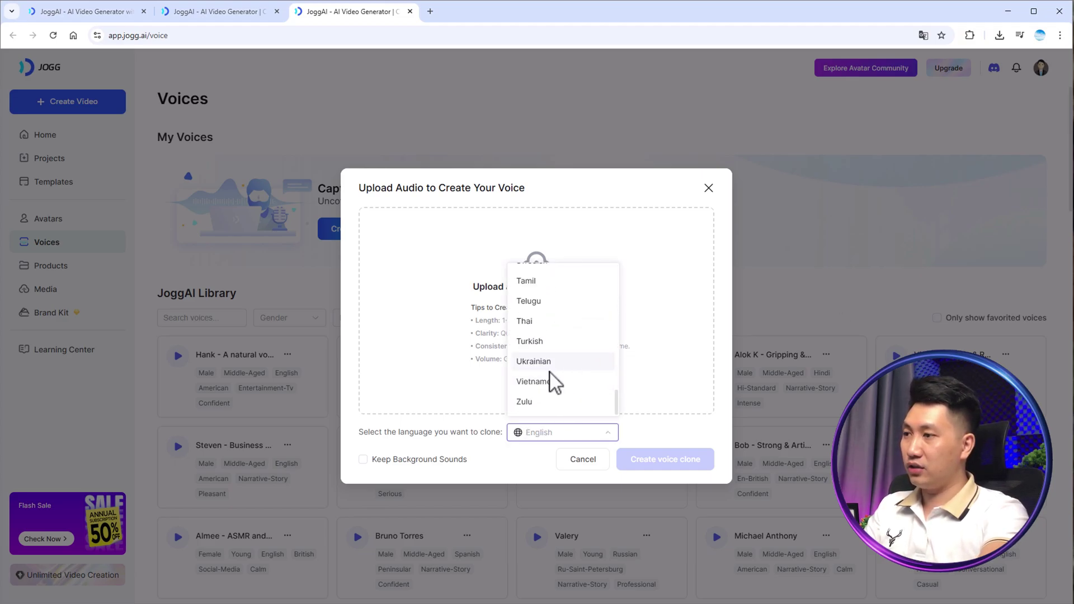
pyautogui.click(540, 382)
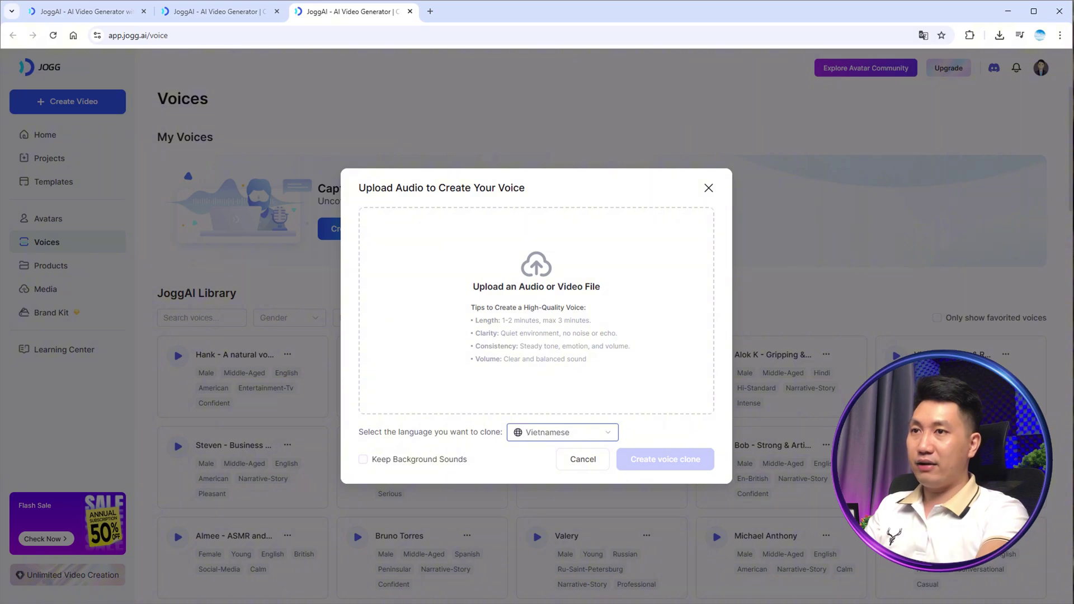
pyautogui.moveTo(1073, 210); pyautogui.dragTo(662, 291)
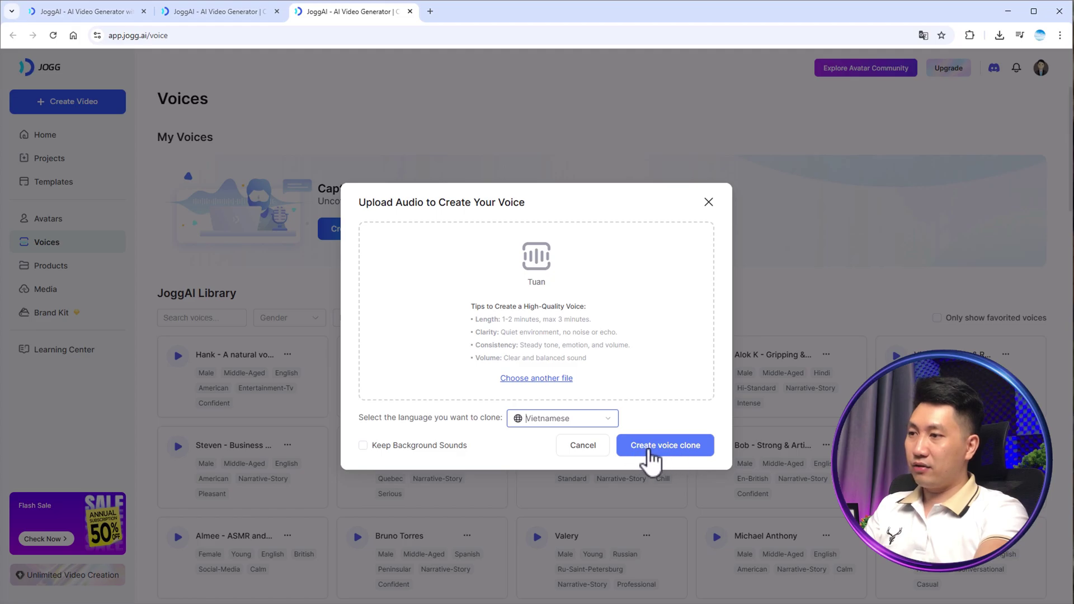
pyautogui.click(690, 449)
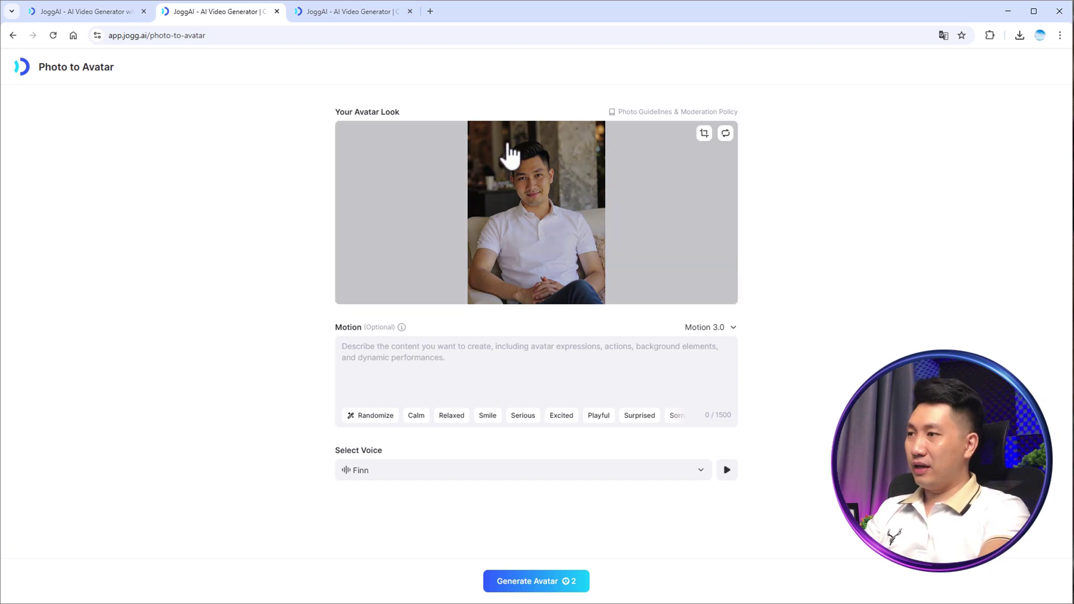
# Apply the cloned voice from My Voices to the photo avatar and generate the avatar.
pyautogui.click(386, 475)
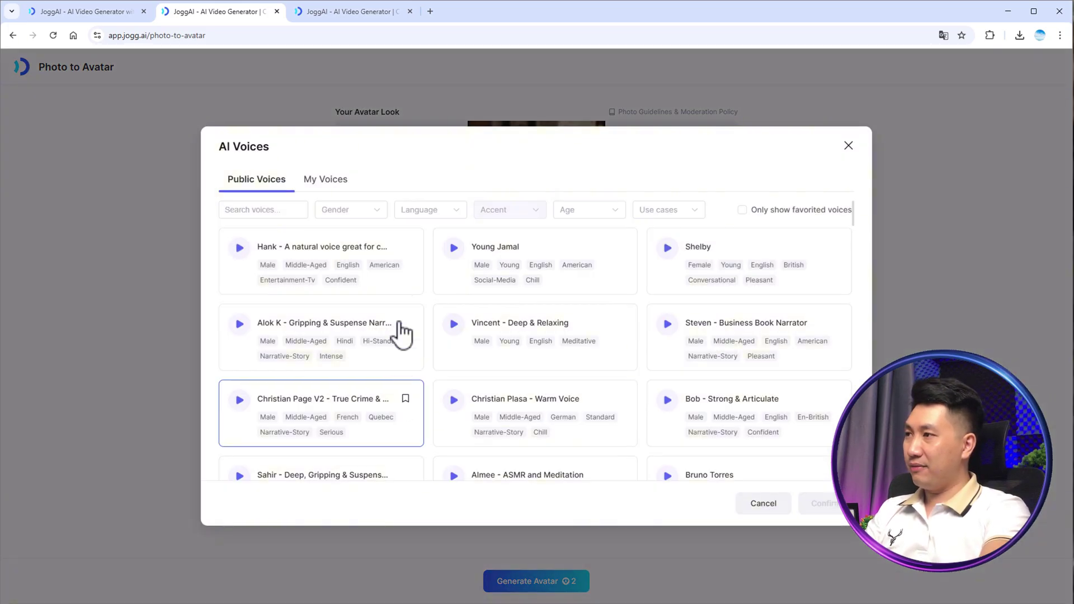
pyautogui.click(318, 182)
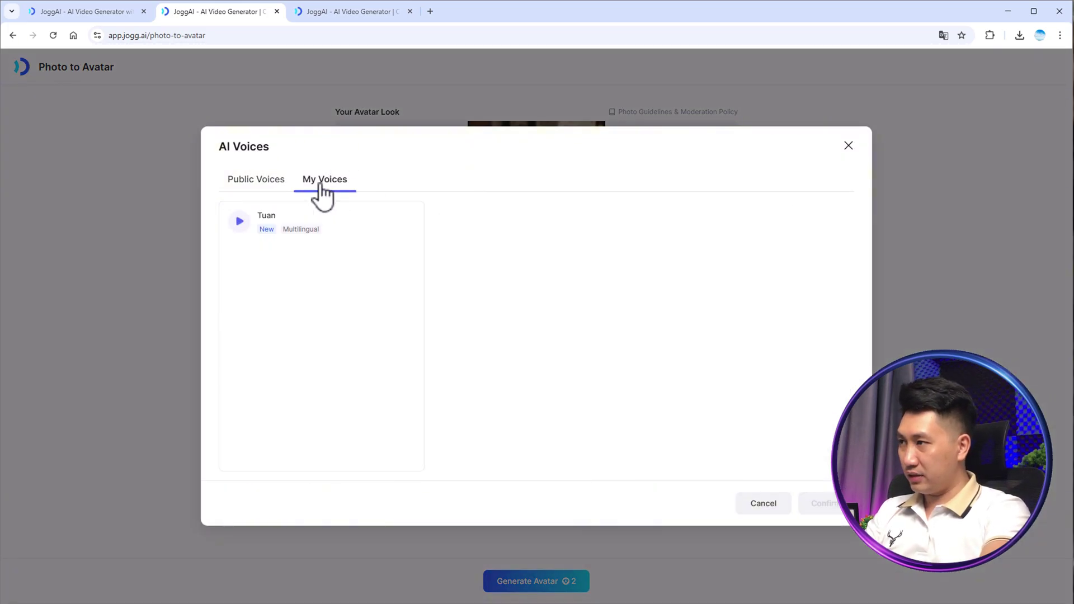
pyautogui.click(302, 221)
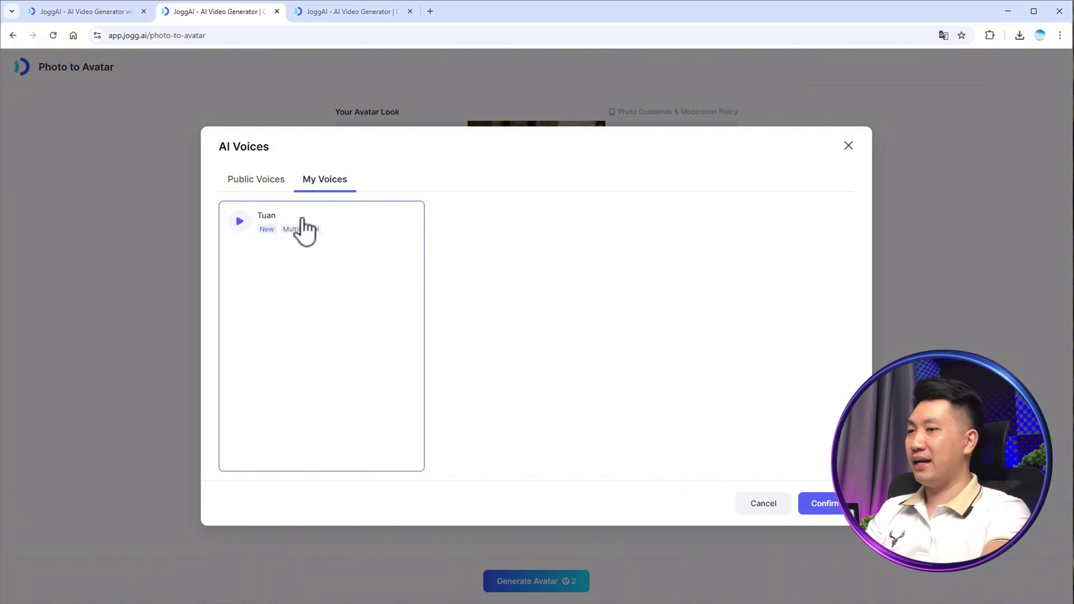
pyautogui.click(825, 504)
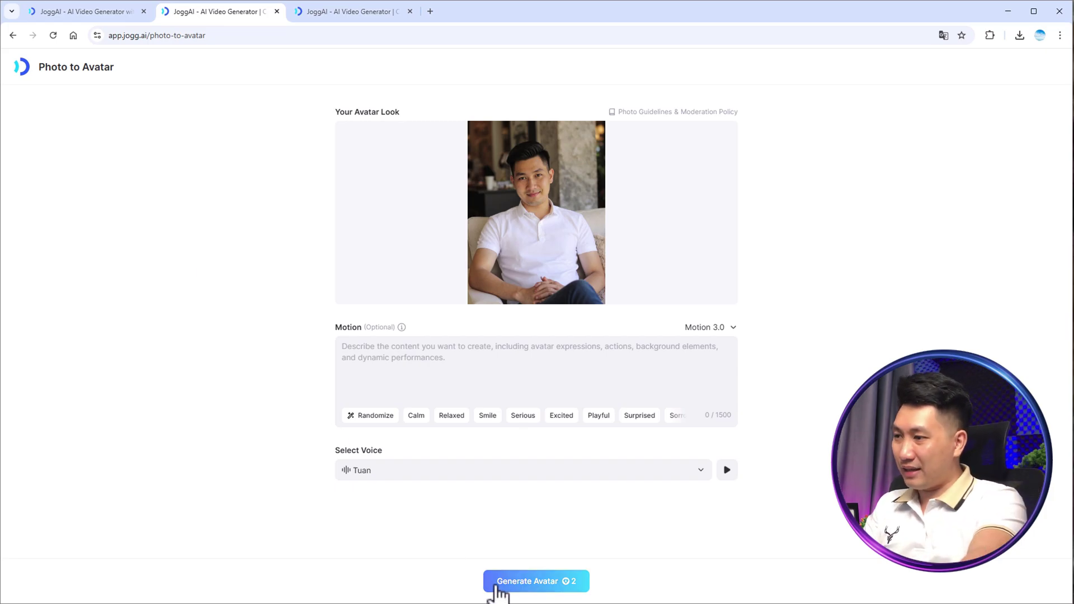
pyautogui.click(543, 584)
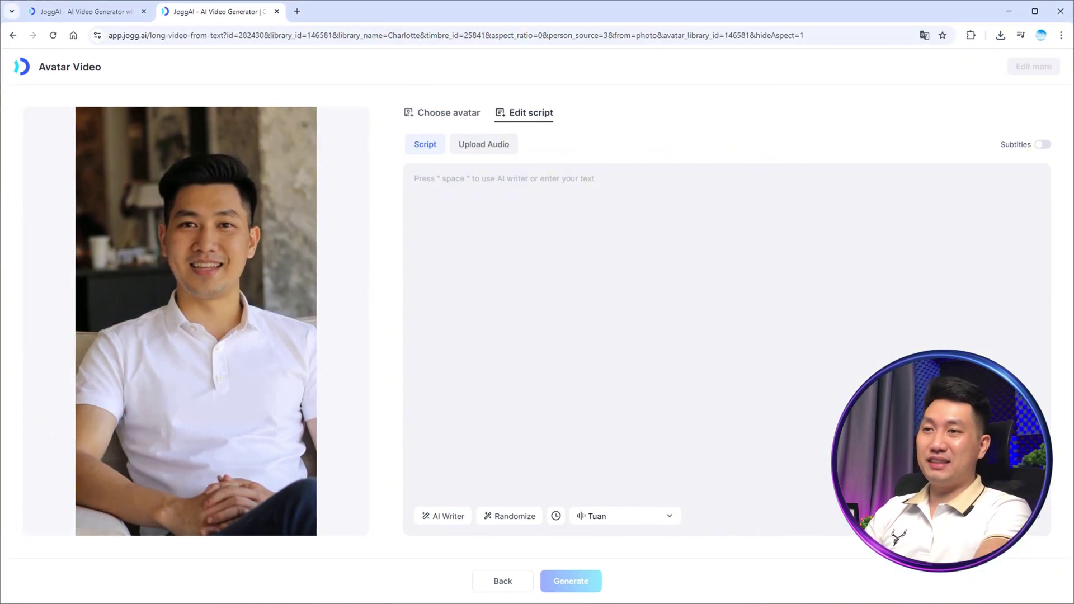
# Enter the Vietnamese script beginning "Bạn đang bị quá tải công việc?" and render the photo avatar video in 9:16.
pyautogui.write('Bạn đang bị quá tải công việc? Hãy để AI giúp bạn! Tự động hóa email, tóm tắt văn bản, lên lịch họp – tất cả chỉ bằng một cú click.')
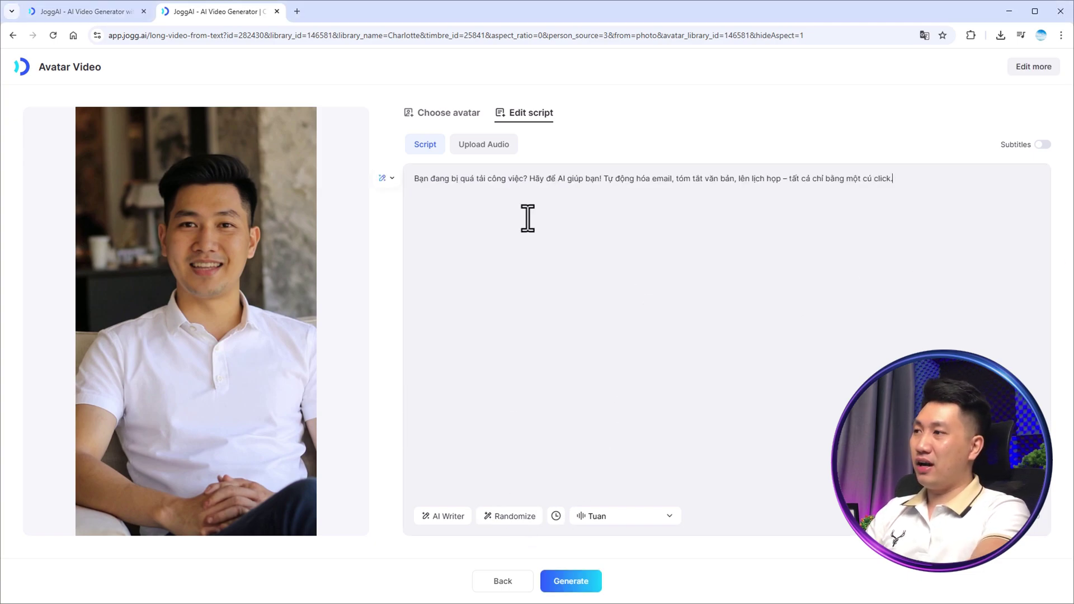
pyautogui.moveTo(270, 336)
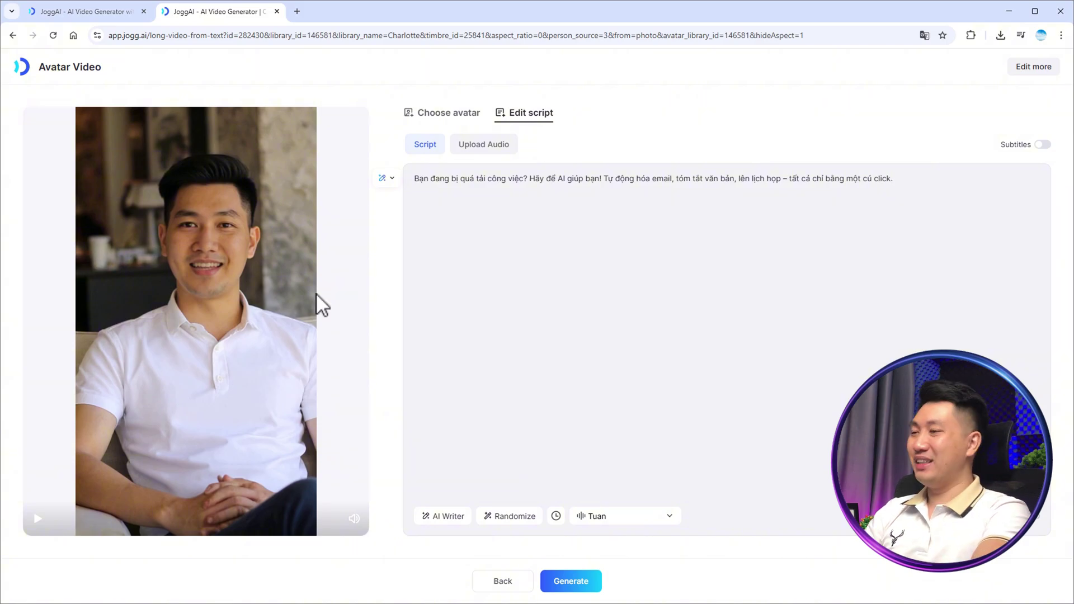
pyautogui.click(579, 579)
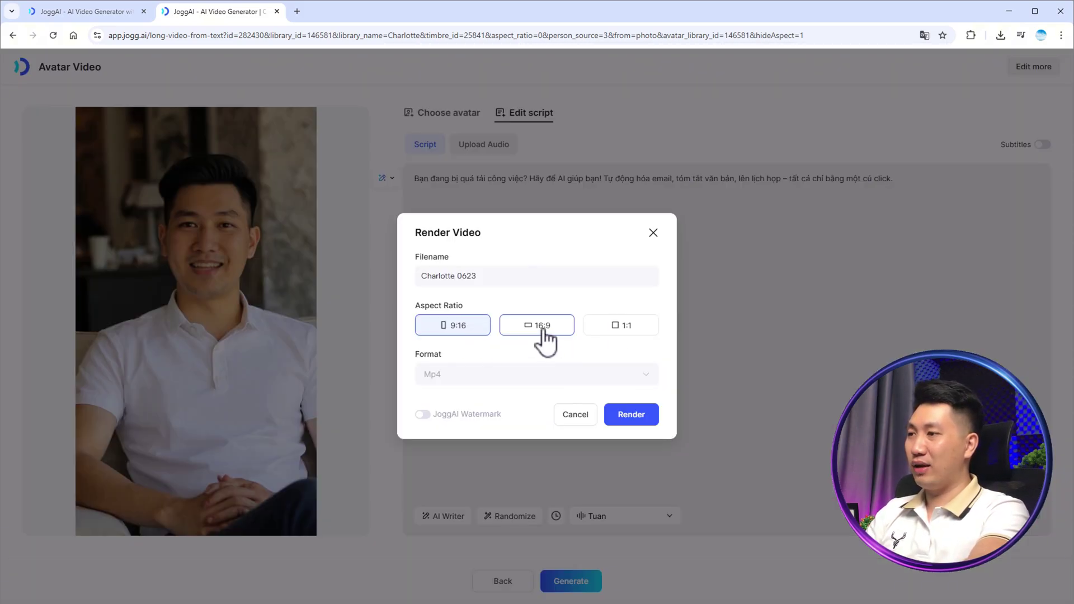
pyautogui.moveTo(542, 330); pyautogui.dragTo(467, 333)
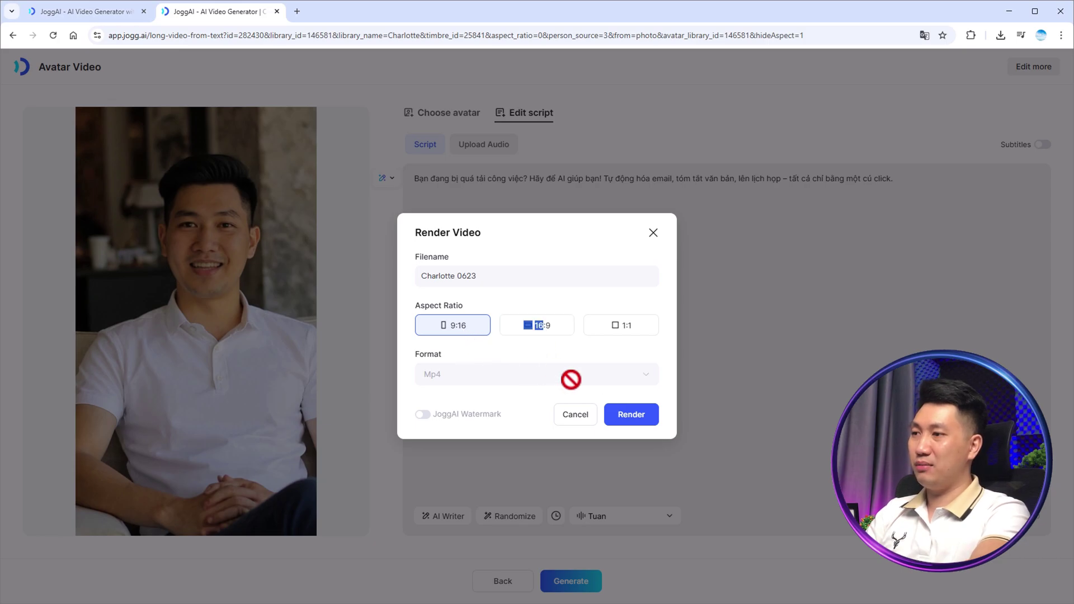
pyautogui.click(640, 424)
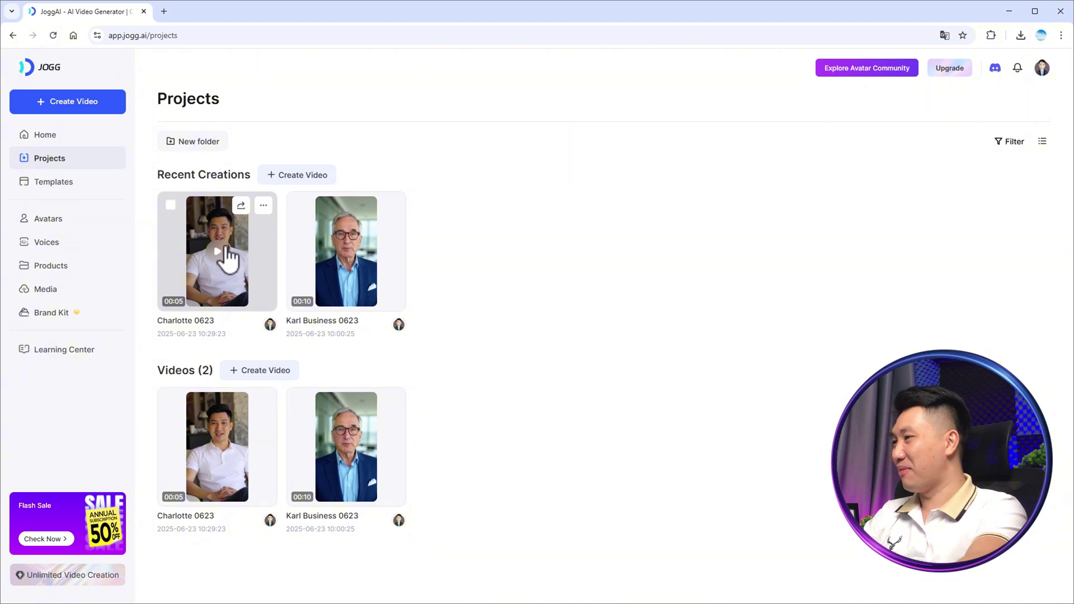
# Play the rendered Charlotte 0623 video from Recent Creations and return to the projects list.
pyautogui.click(227, 258)
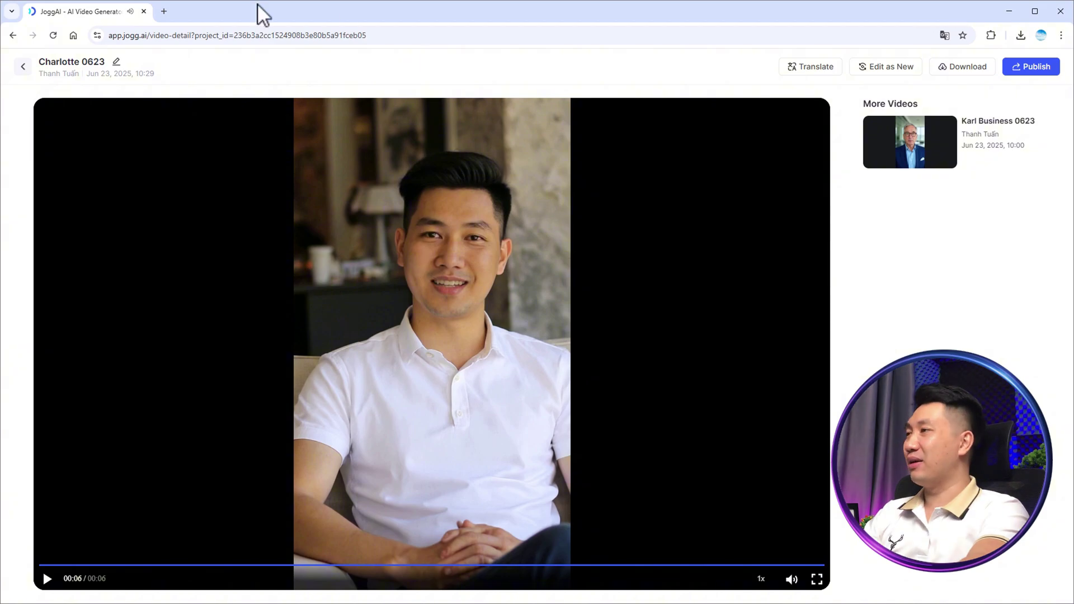
pyautogui.click(23, 69)
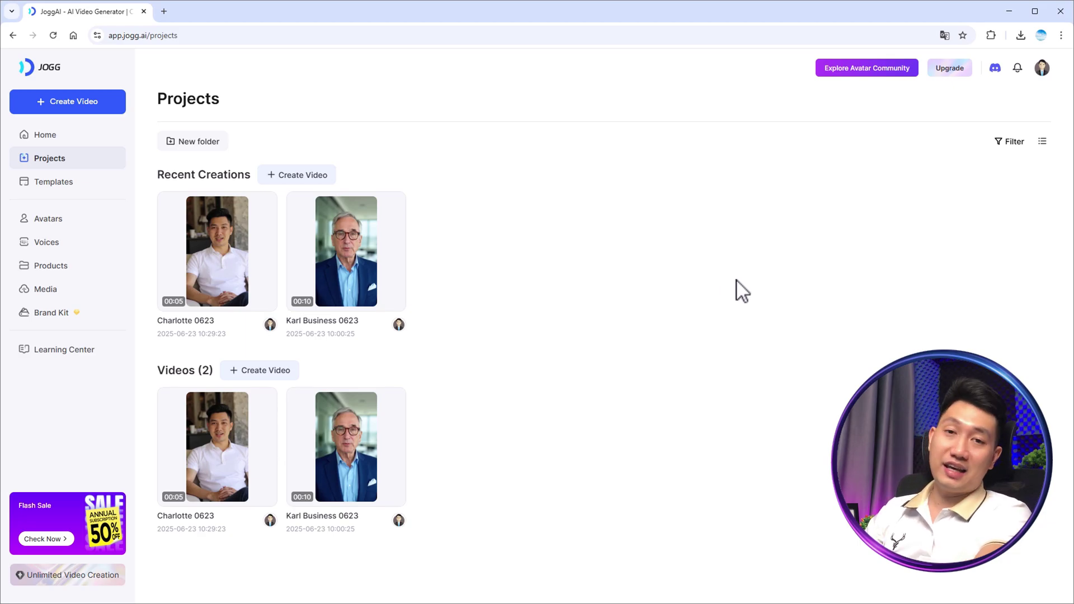
# Start a Talking Photo with the uploaded portrait and enter the script beginning "You don't need to be perfect to start.".
pyautogui.click(26, 67)
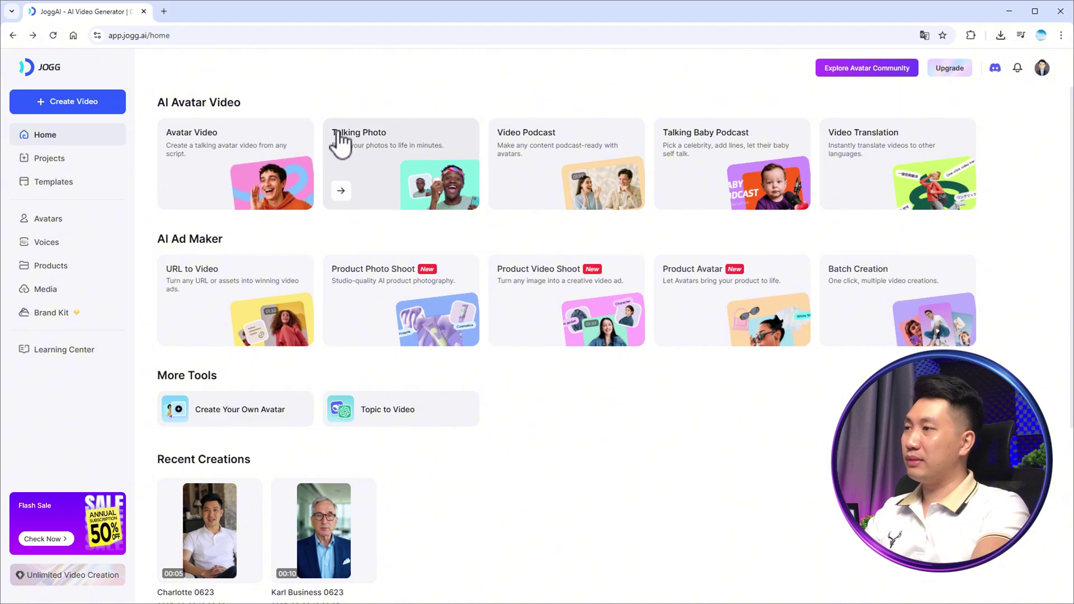
pyautogui.click(386, 152)
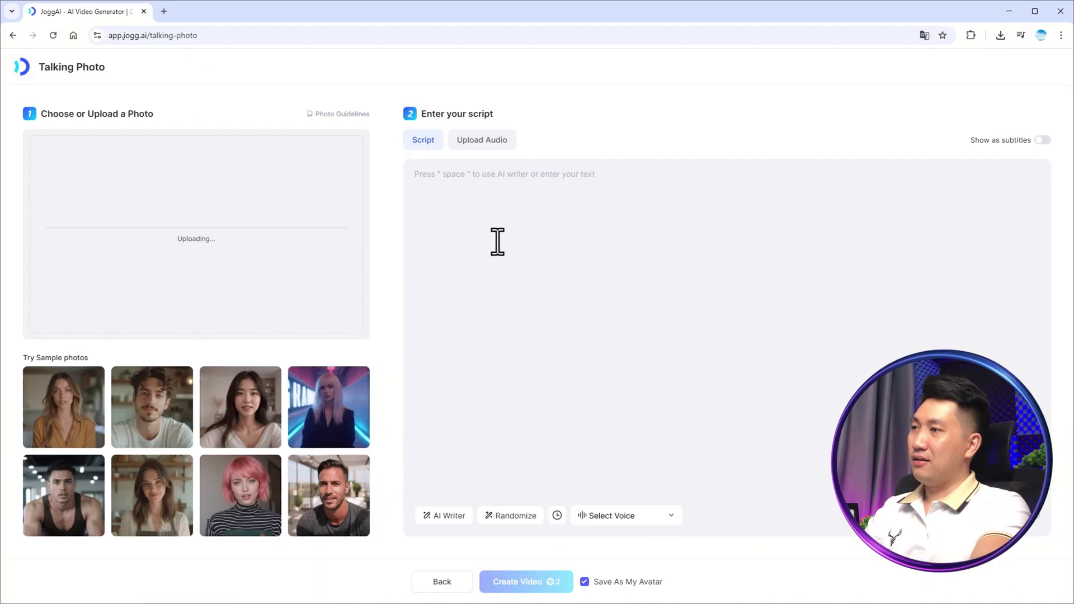
pyautogui.click(445, 180)
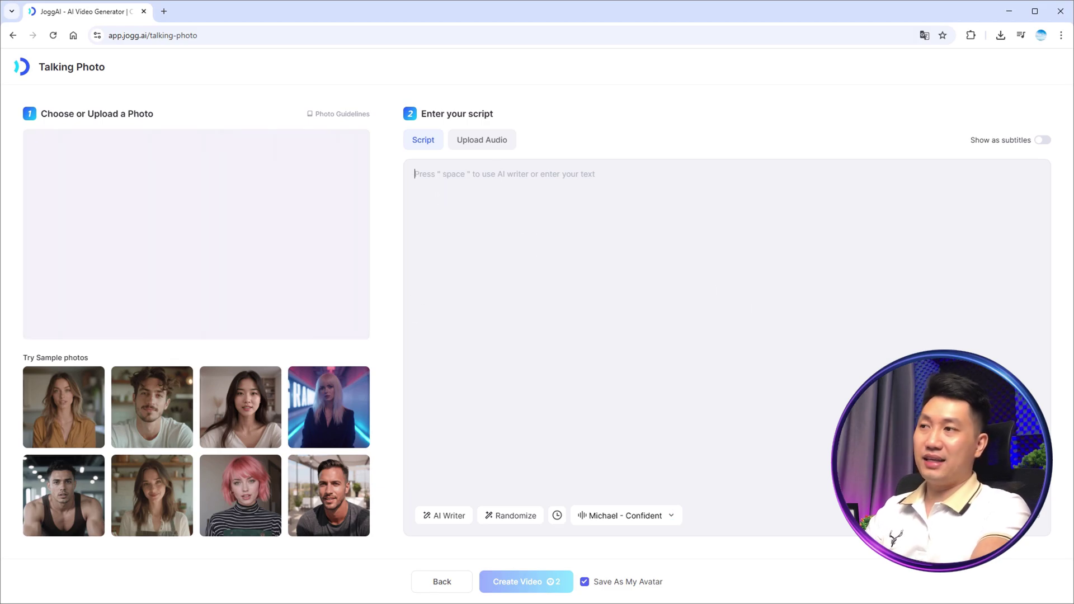
# Set the voice to Jamahal and create the talking photo video.
pyautogui.click(629, 515)
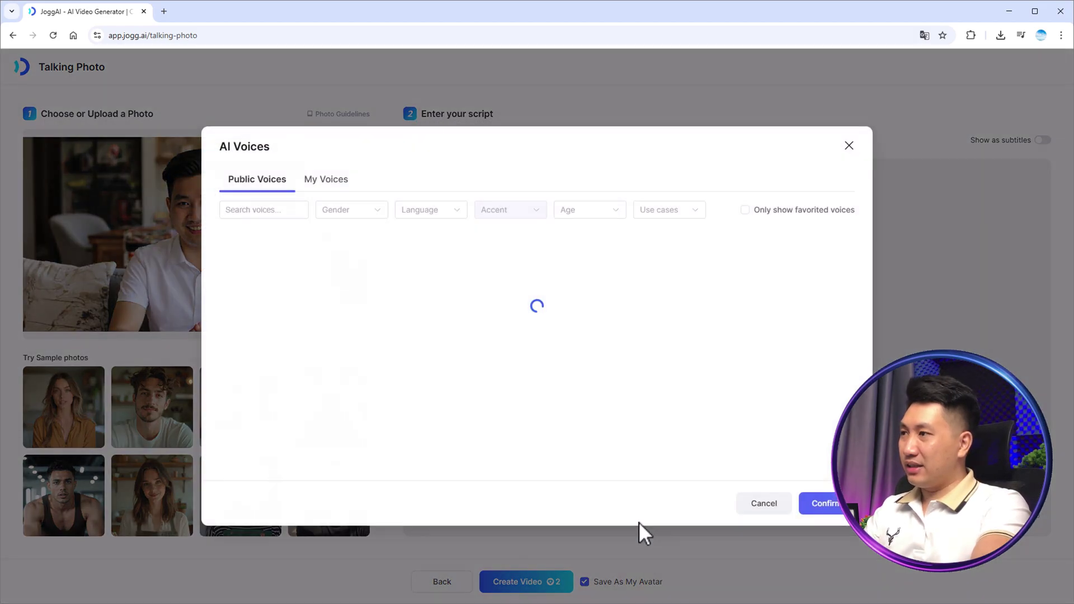
pyautogui.click(422, 210)
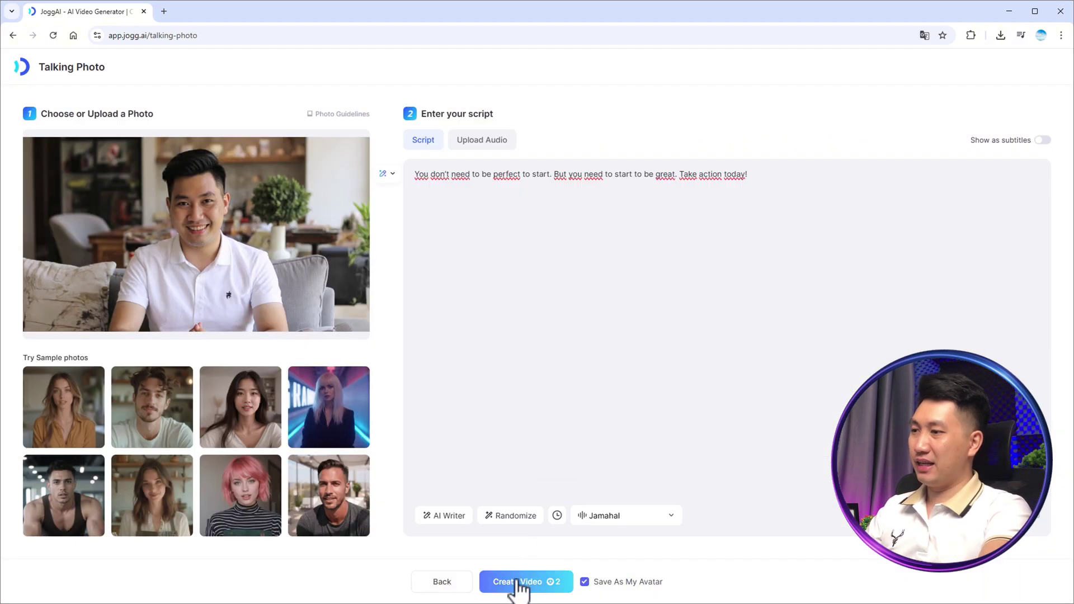
pyautogui.click(516, 582)
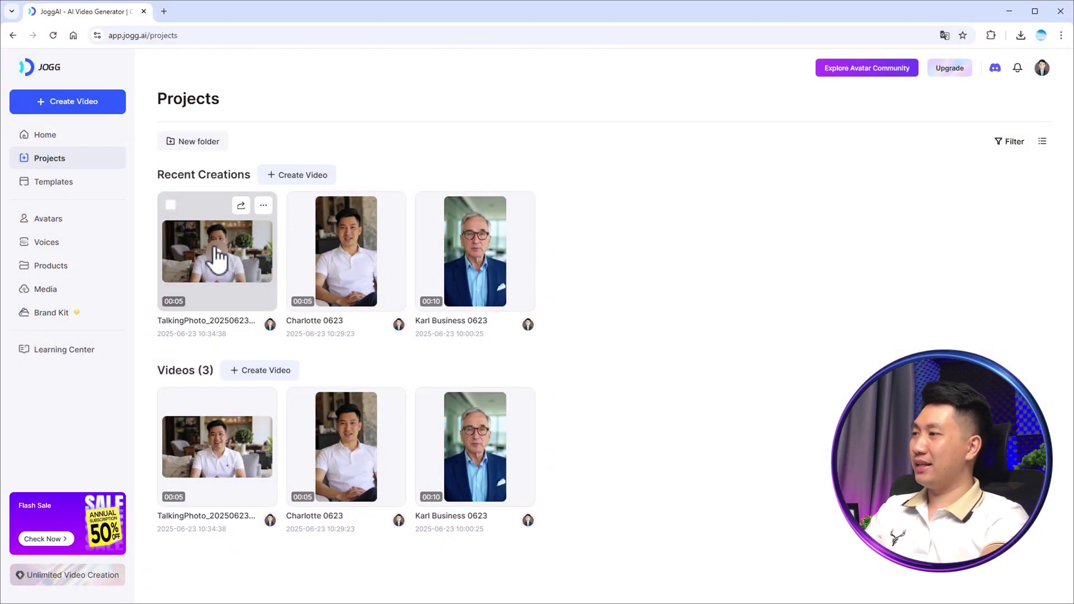
# Play the rendered talking photo video from Recent Creations and leave the video page.
pyautogui.click(218, 257)
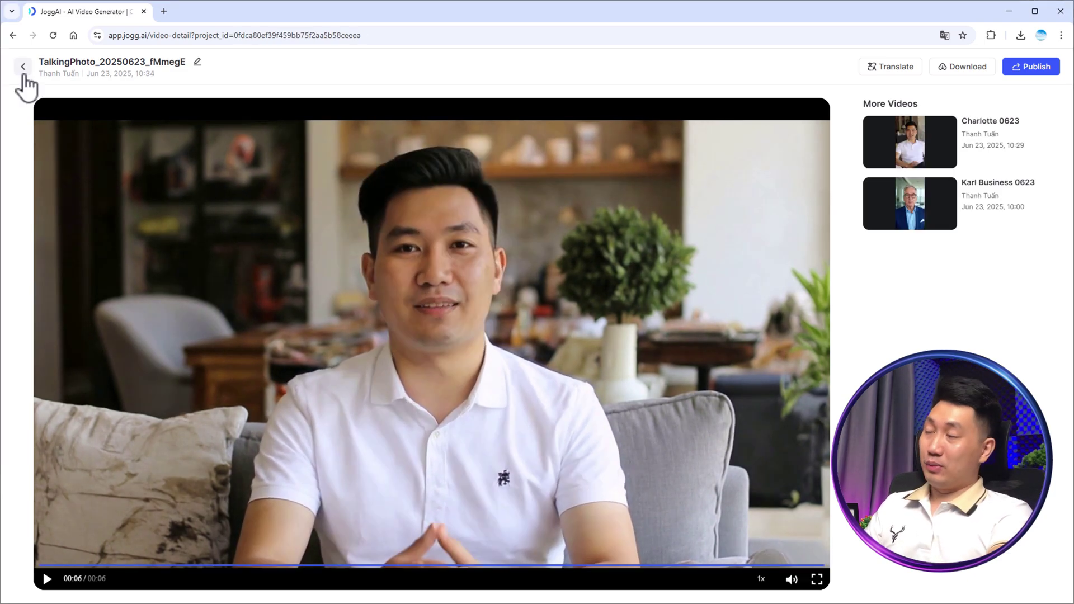
pyautogui.click(25, 74)
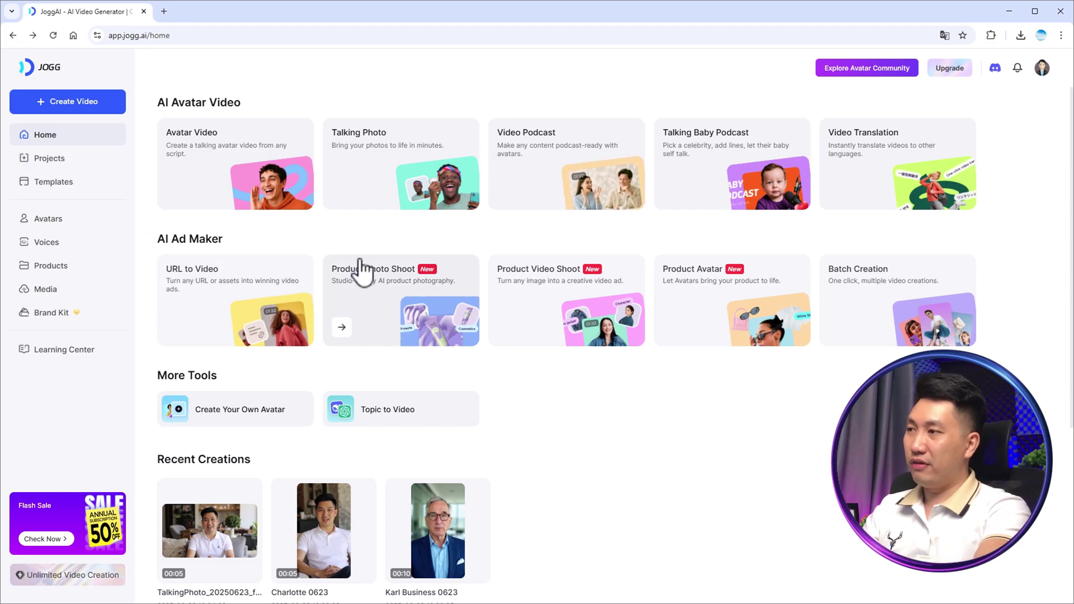
# Open Product Photo Shoot, choose the sample phone image as the product, and set the generation type to Model Showcase.
pyautogui.click(401, 320)
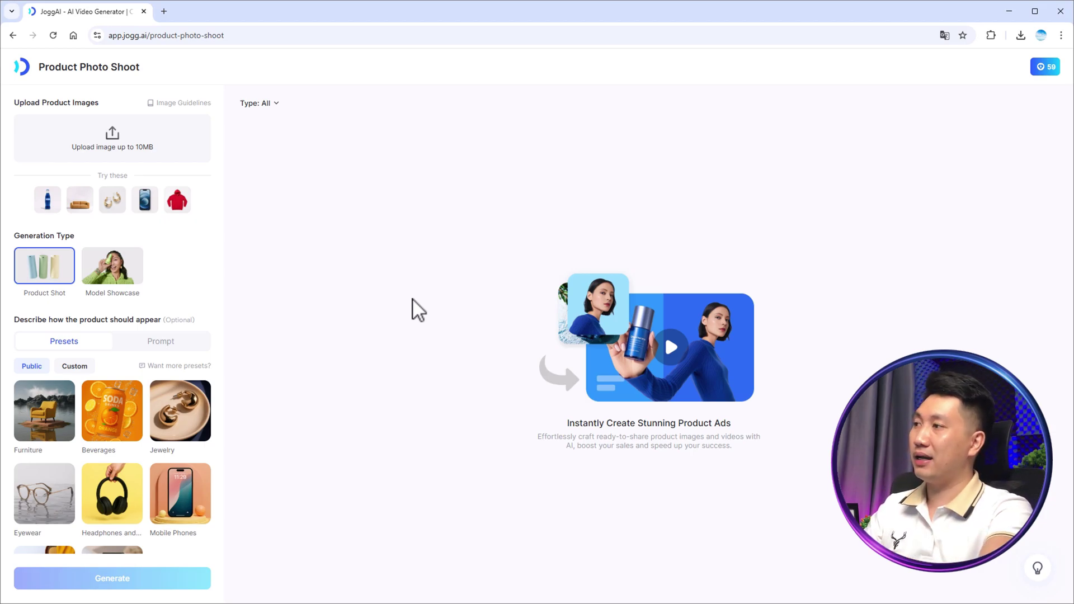
pyautogui.click(144, 200)
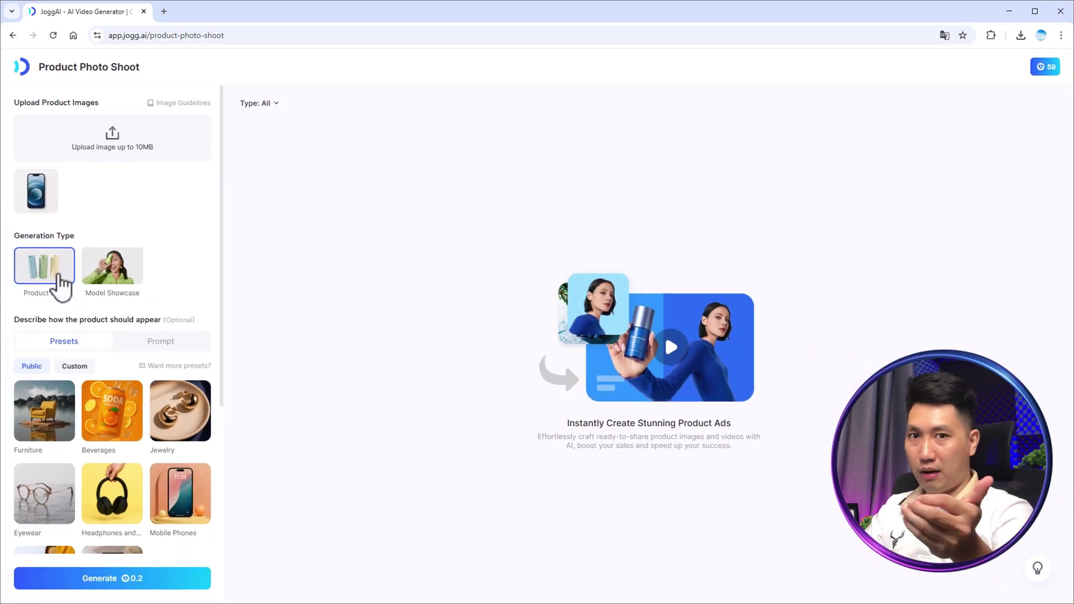
pyautogui.click(108, 280)
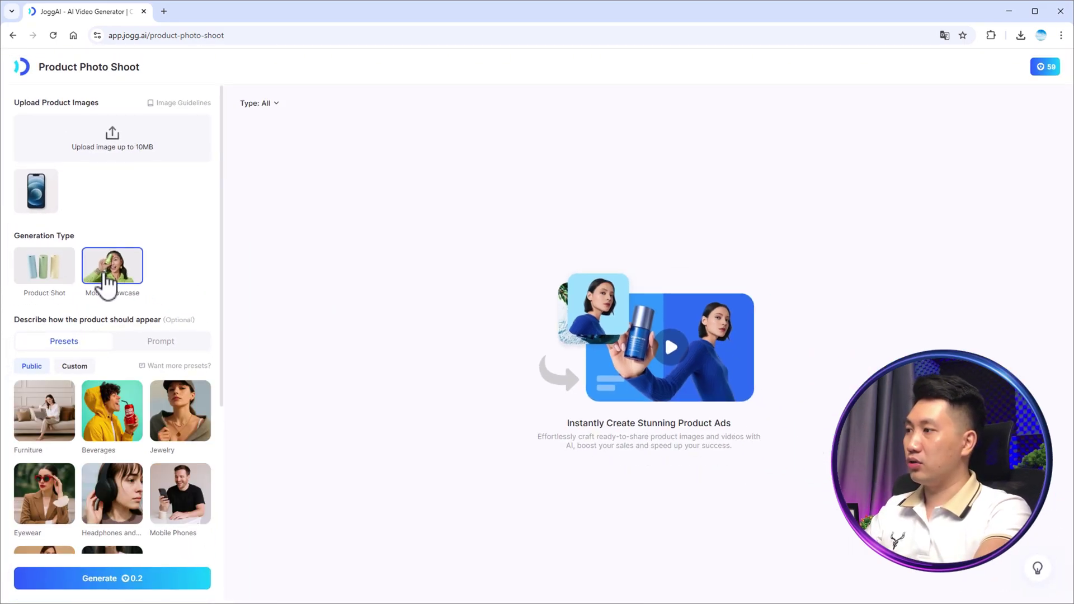
# Select the Mobile Phones preset showing the woman in red with sunglasses against a purple background.
pyautogui.scroll(-3, 106, 297)
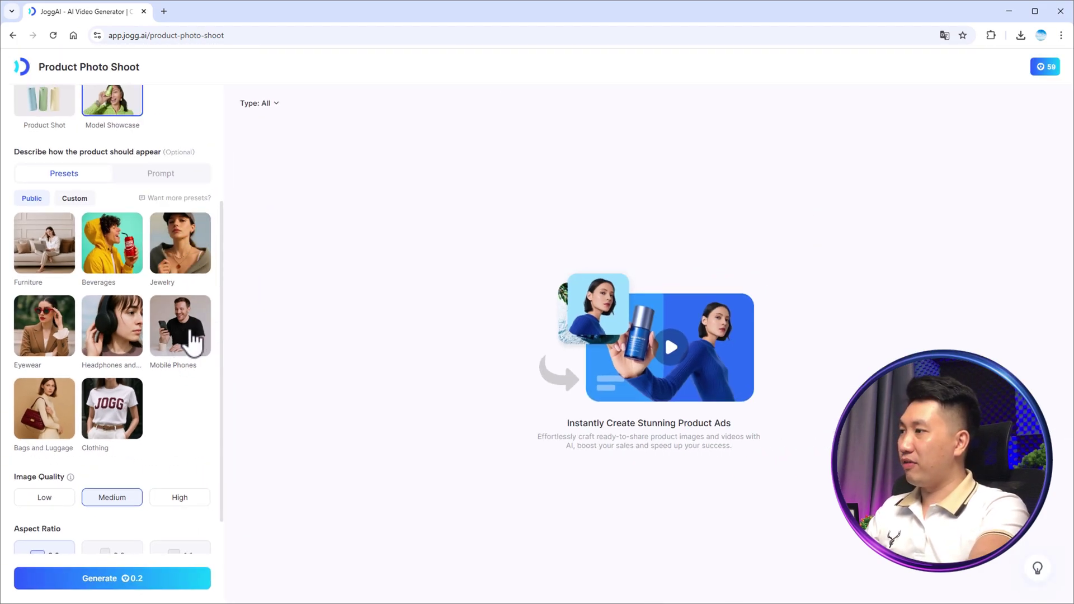
pyautogui.click(192, 344)
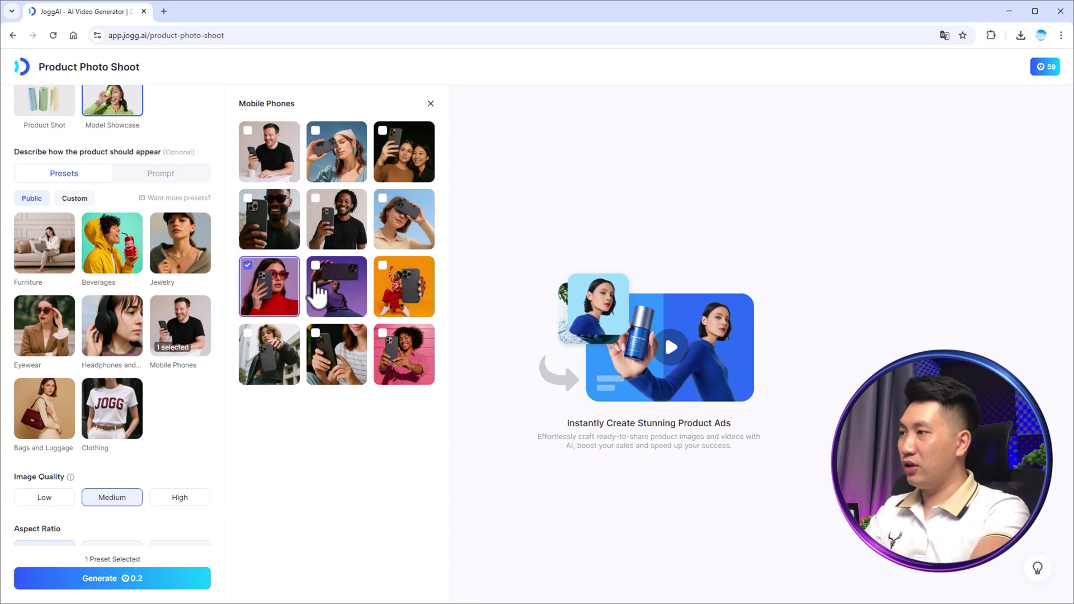
pyautogui.click(273, 295)
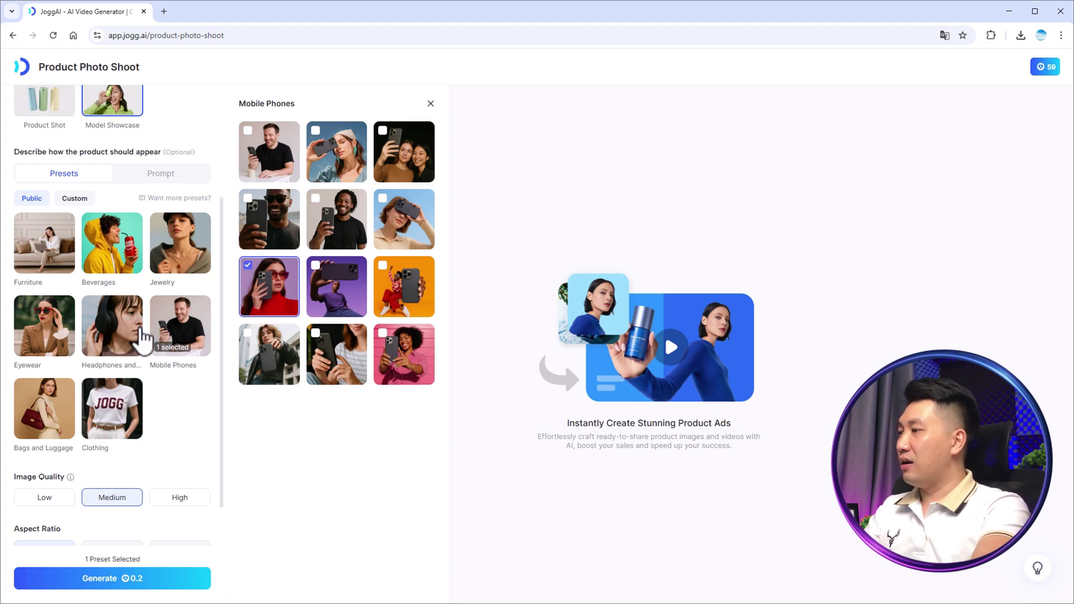
# Set the image quality to High and the aspect ratio to 2:3, and generate the phone image.
pyautogui.scroll(-2, 112, 480)
pyautogui.moveTo(14, 432); pyautogui.dragTo(87, 434)
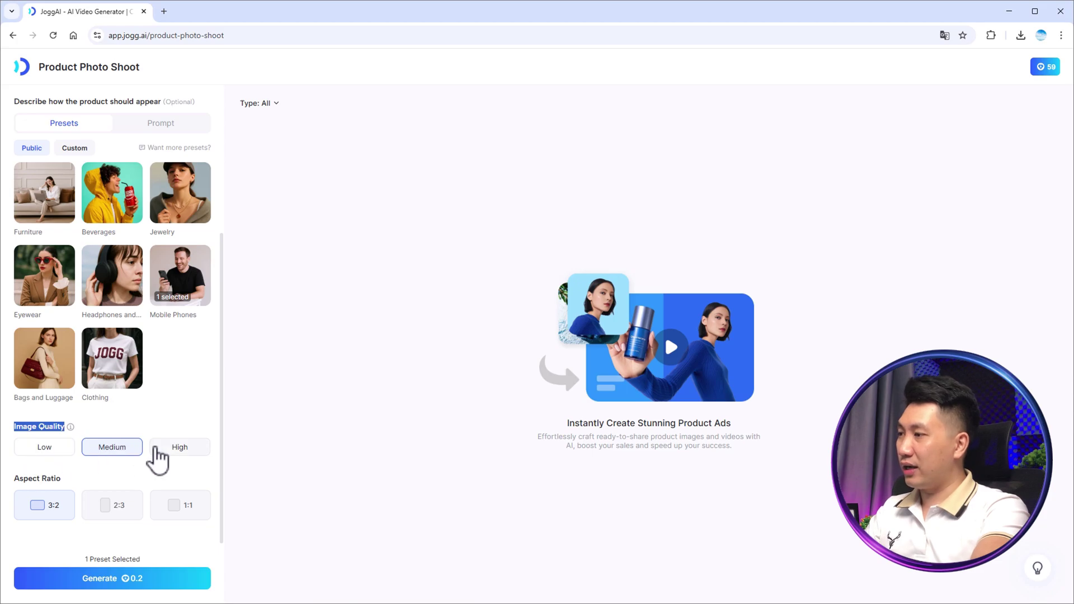
pyautogui.click(185, 458)
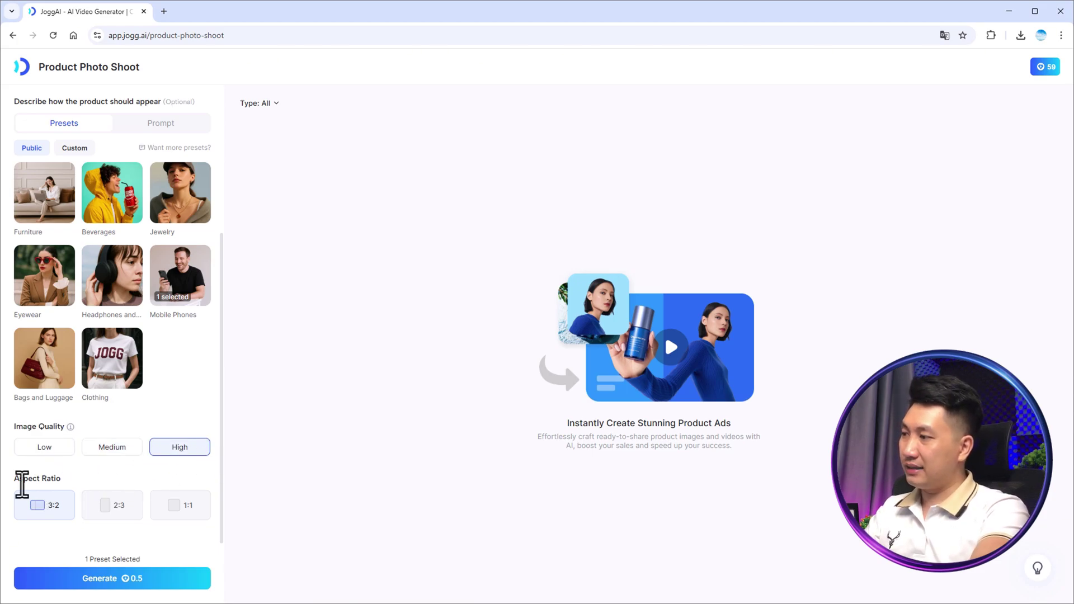
pyautogui.moveTo(9, 480); pyautogui.dragTo(95, 489)
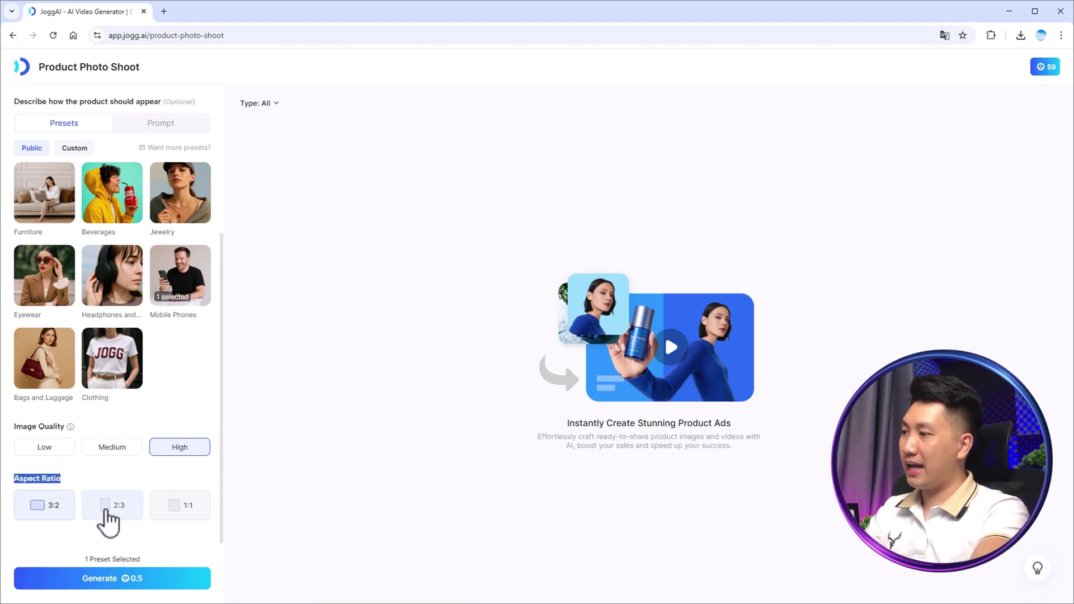
pyautogui.click(128, 512)
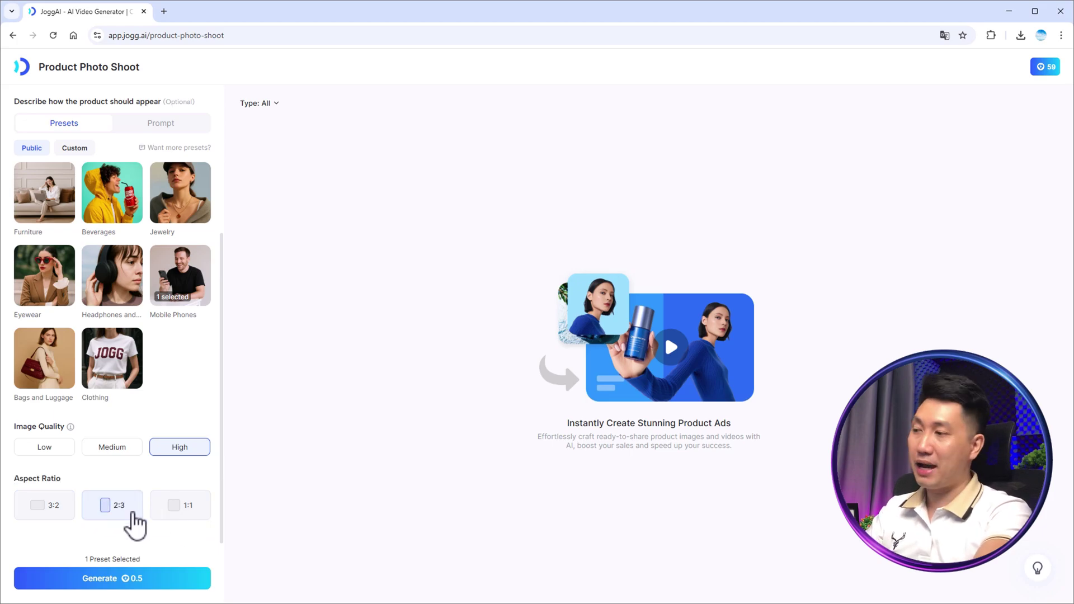
pyautogui.click(120, 585)
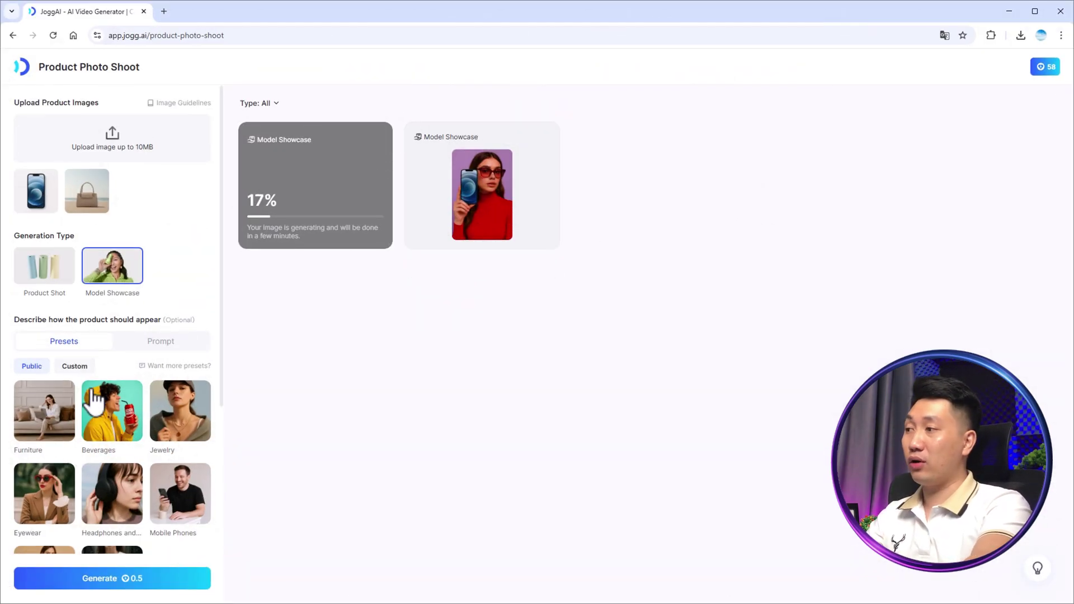
# Preview the generated image of the model with the phone, download it, and close the preview.
pyautogui.scroll(-3, 102, 428)
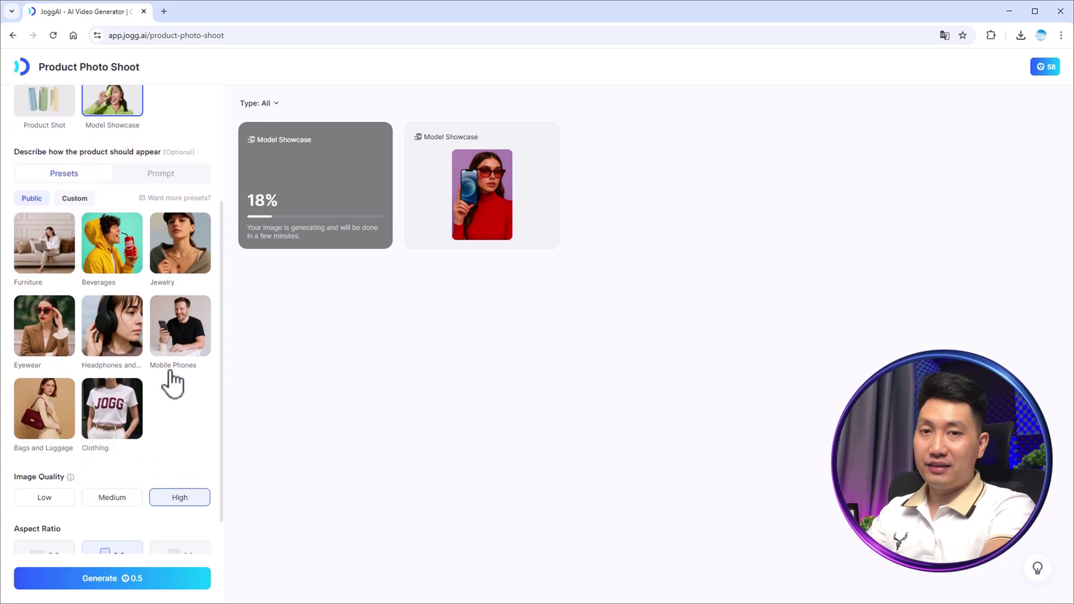
pyautogui.click(498, 198)
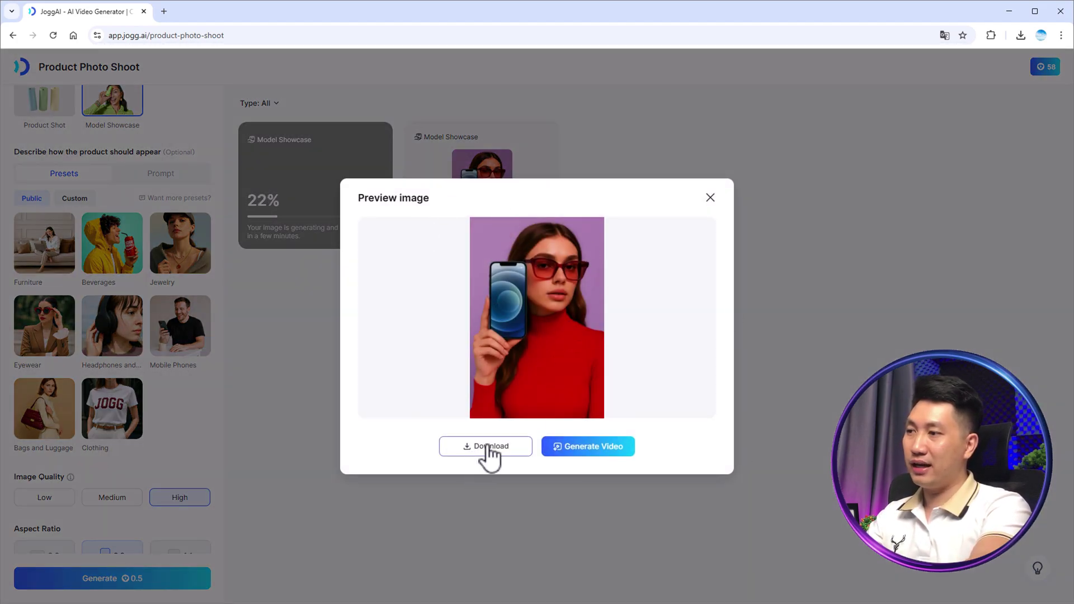
pyautogui.click(710, 198)
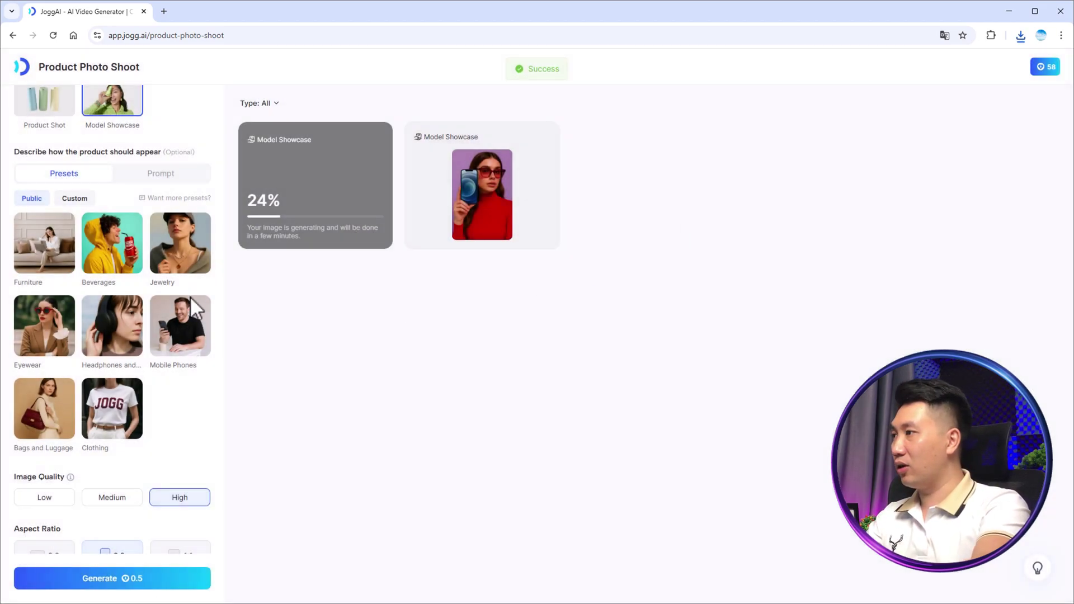
# Build and apply a custom prompt combining dramatic high contrast lighting with "Model and product in dynamic composition with balanced space" in the Prompt Generator.
pyautogui.scroll(3, 96, 201)
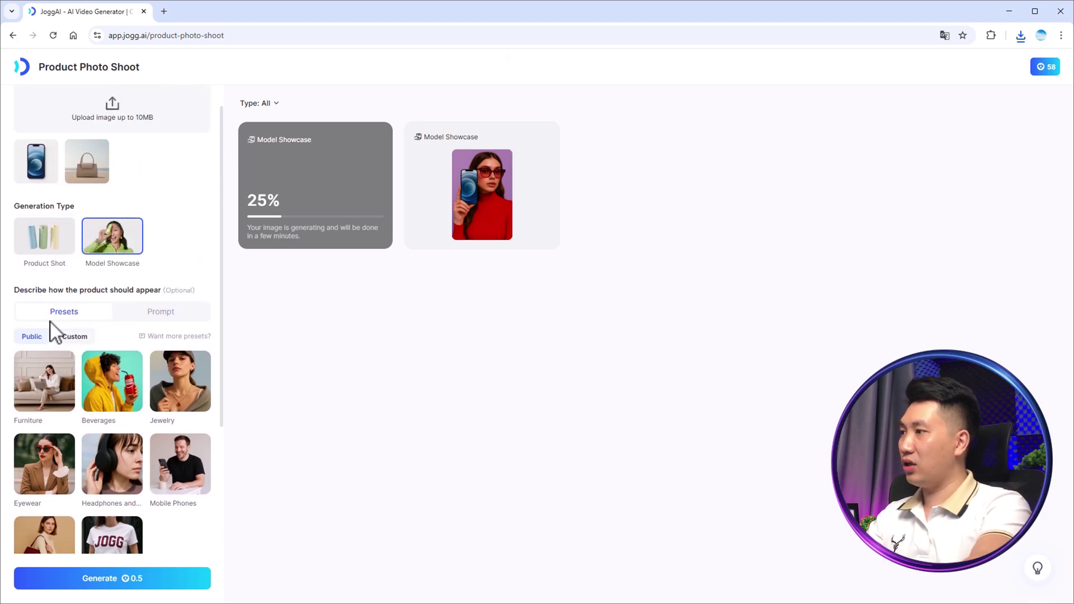
pyautogui.click(157, 318)
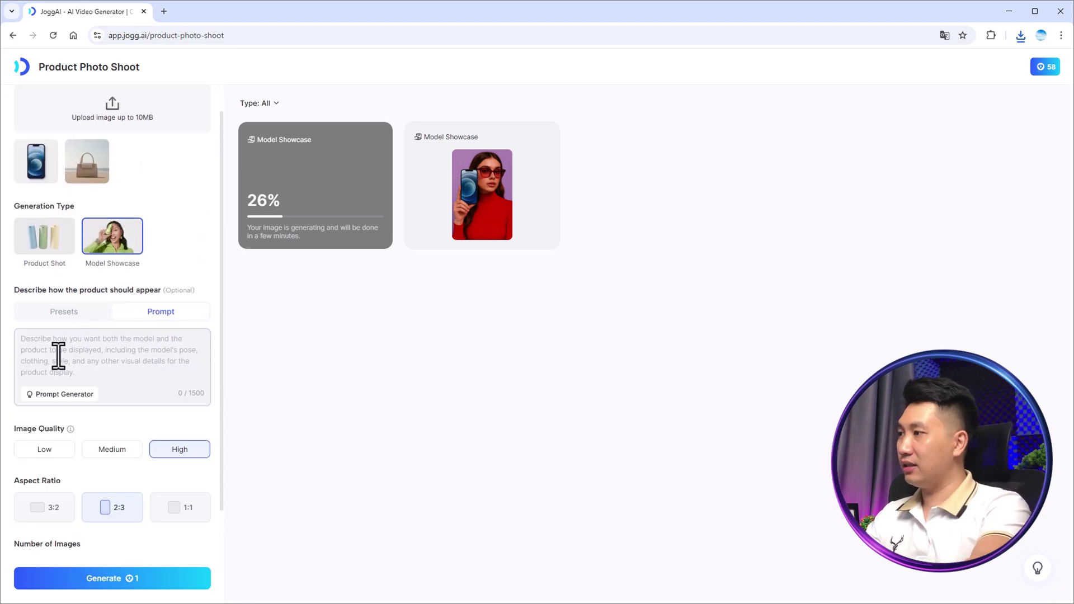
pyautogui.click(65, 395)
pyautogui.scroll(5, 491, 348)
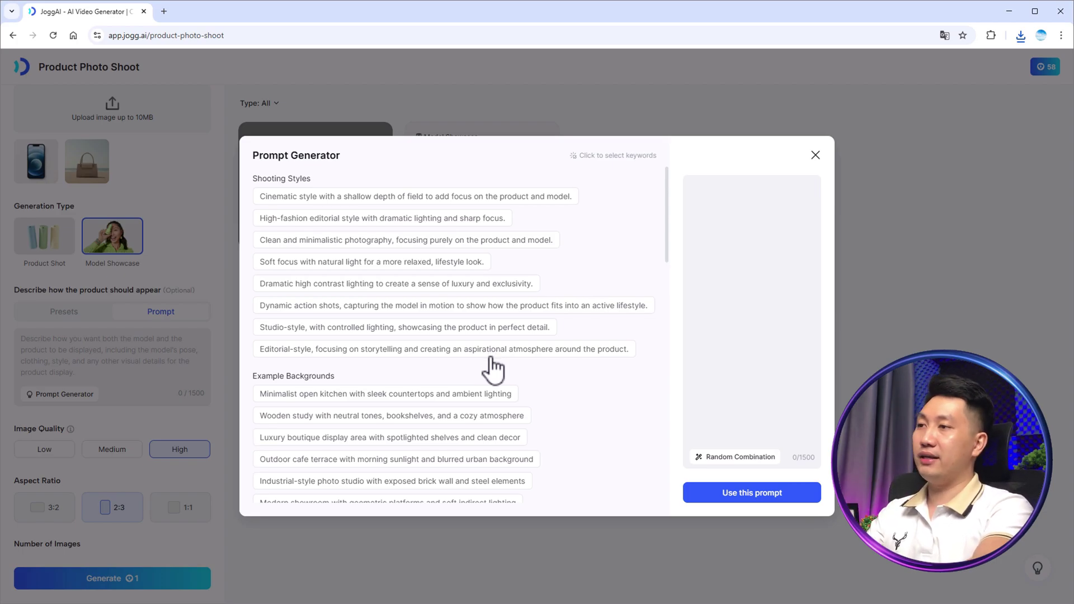
pyautogui.scroll(-10, 492, 366)
pyautogui.scroll(-3, 498, 336)
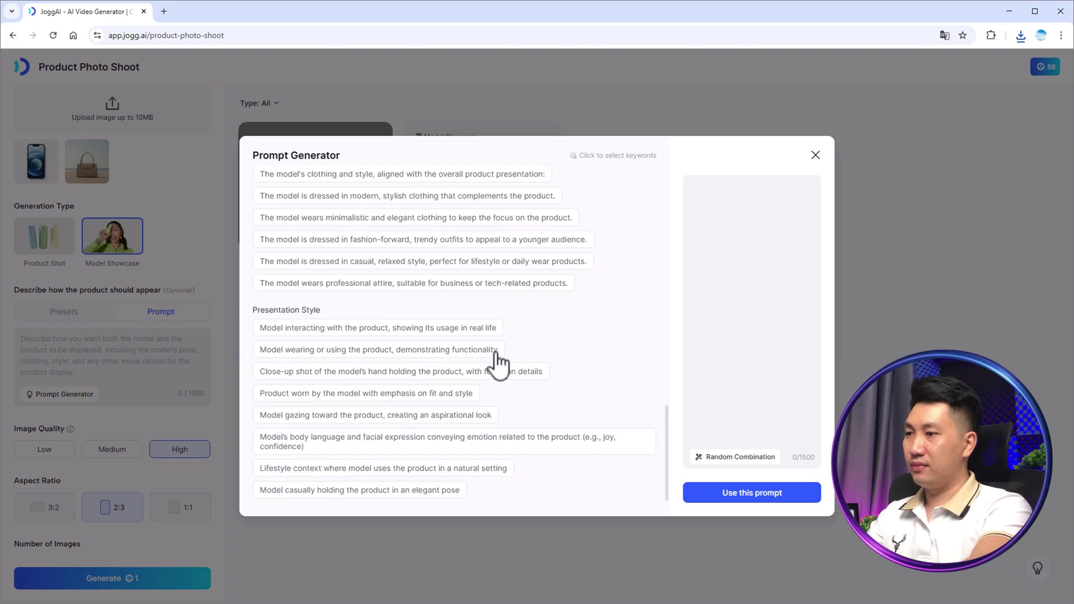
pyautogui.scroll(8, 559, 336)
pyautogui.click(386, 195)
pyautogui.scroll(8, 532, 336)
pyautogui.scroll(2, 533, 338)
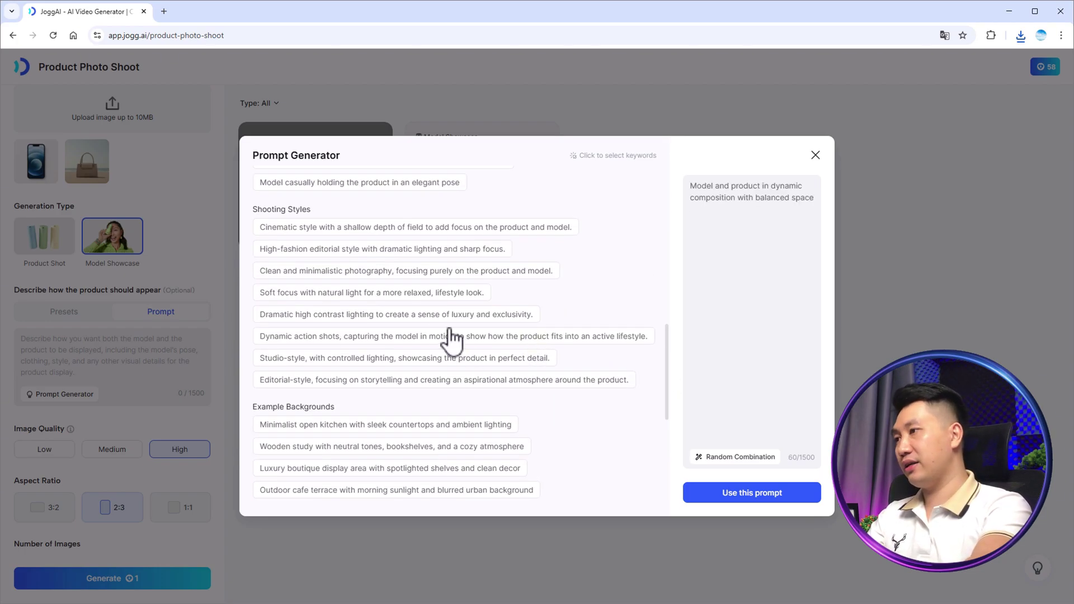
pyautogui.click(396, 314)
pyautogui.click(752, 493)
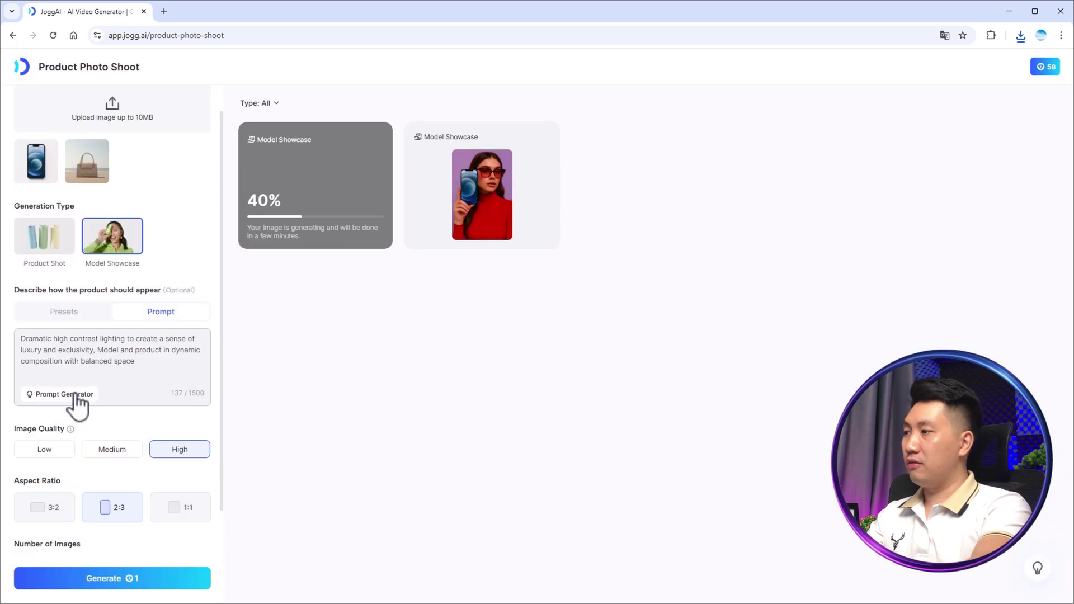
# Reopen the Prompt Generator to review the keyword options and reapply the same prompt.
pyautogui.click(73, 394)
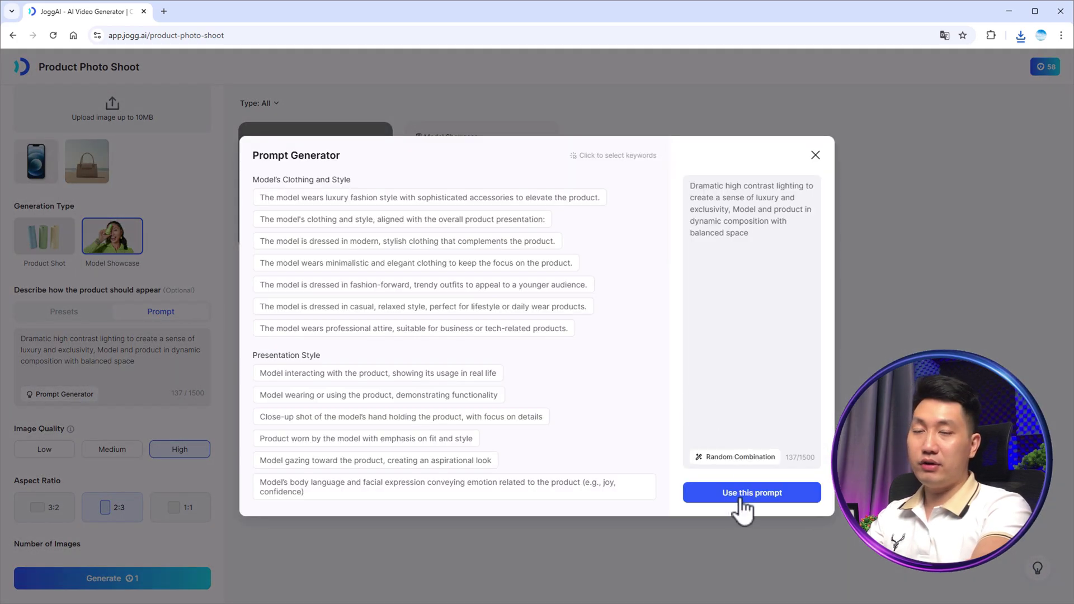
pyautogui.click(772, 504)
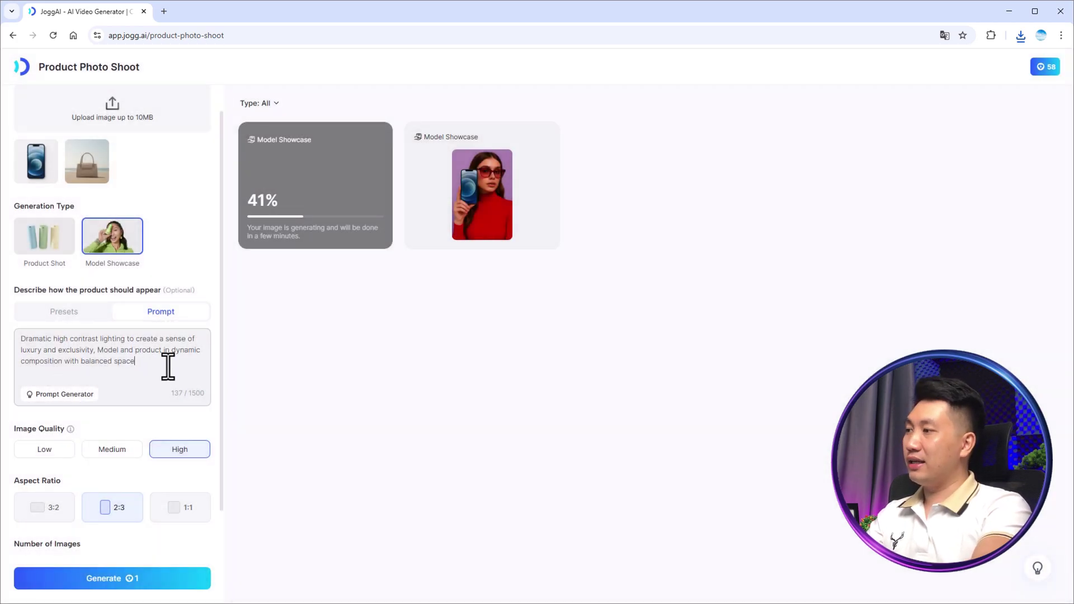
pyautogui.click(132, 348)
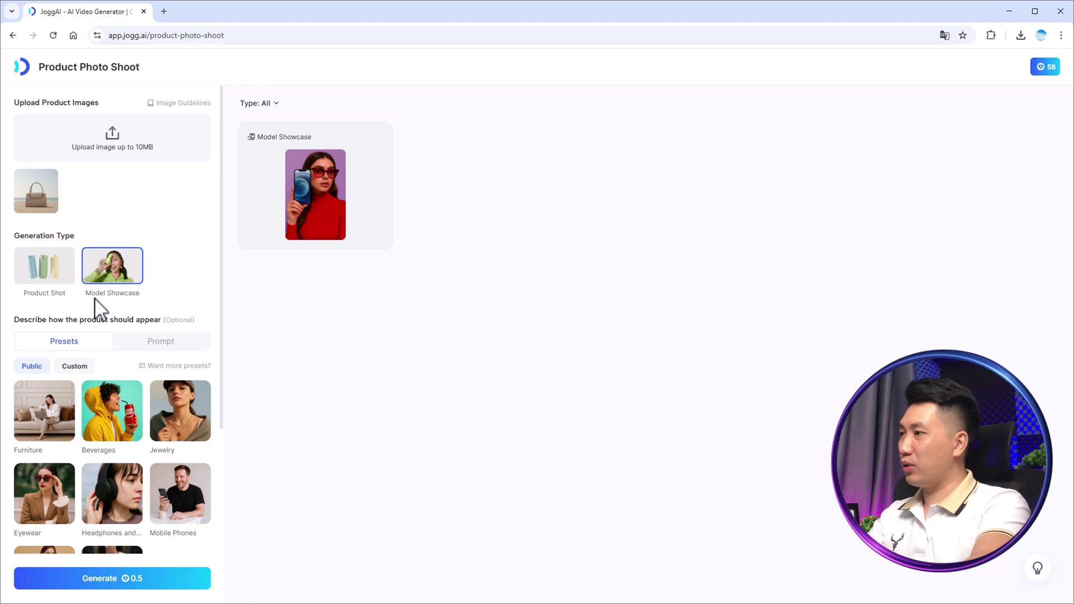
# Select the Bags and Luggage preset of the woman in a black sleeveless top and generate the handbag's Model Showcase image.
pyautogui.scroll(-3, 61, 414)
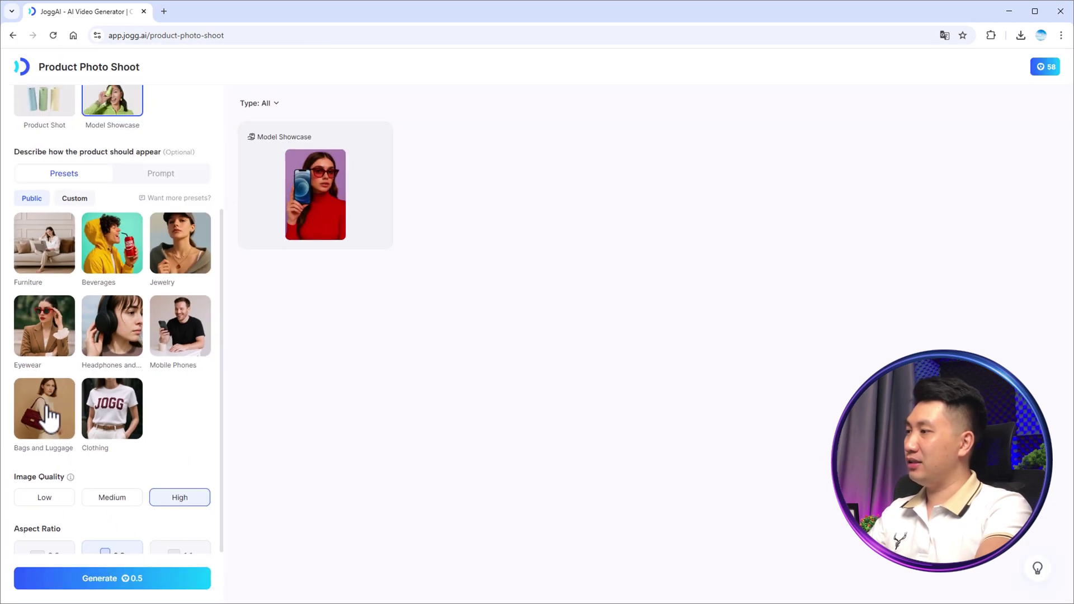
pyautogui.click(47, 416)
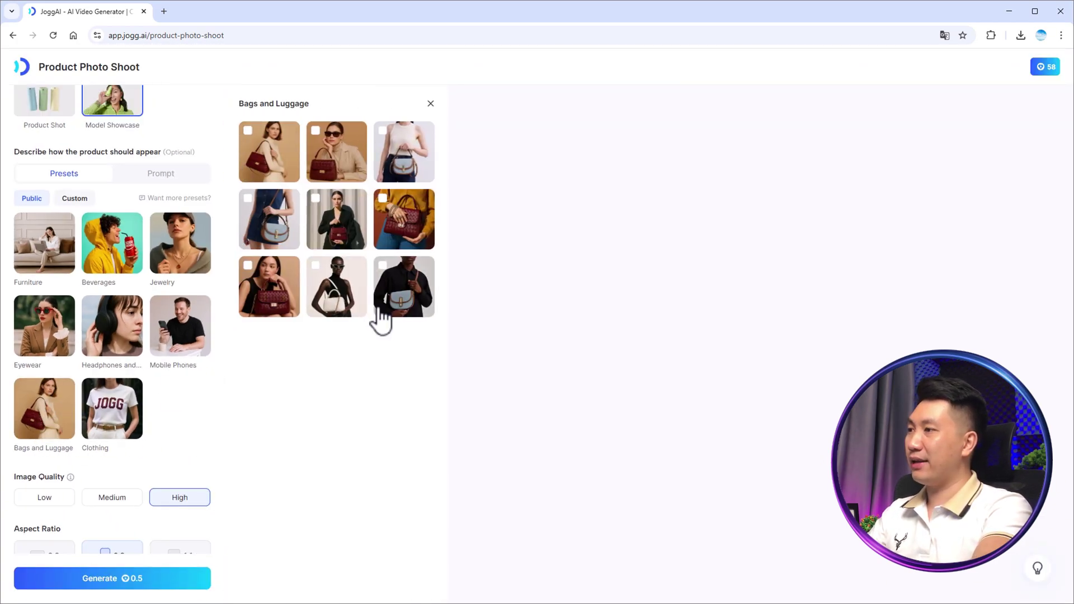
pyautogui.click(252, 279)
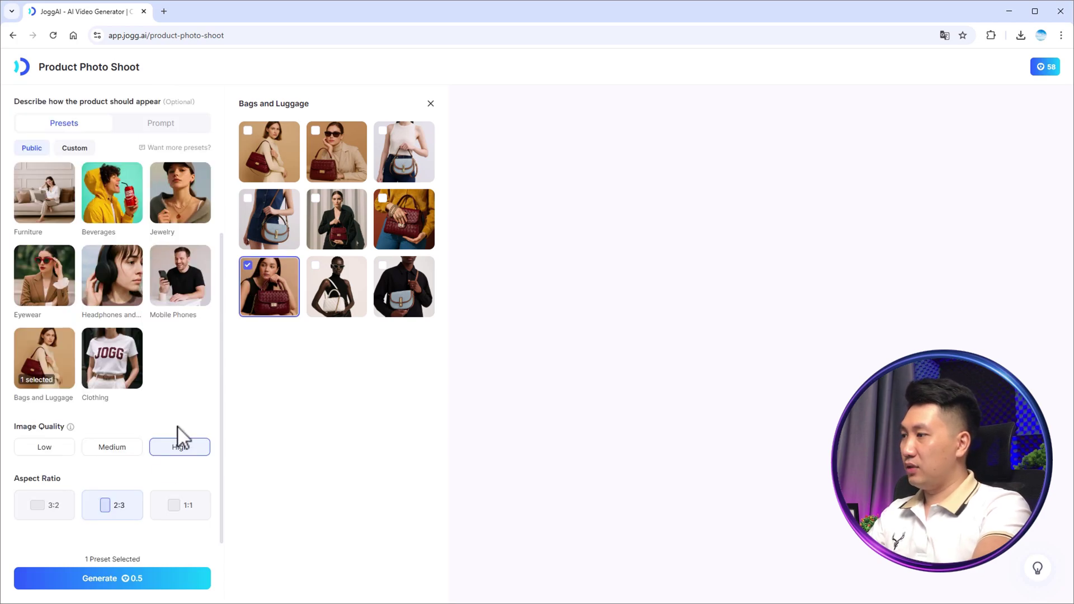
pyautogui.click(120, 580)
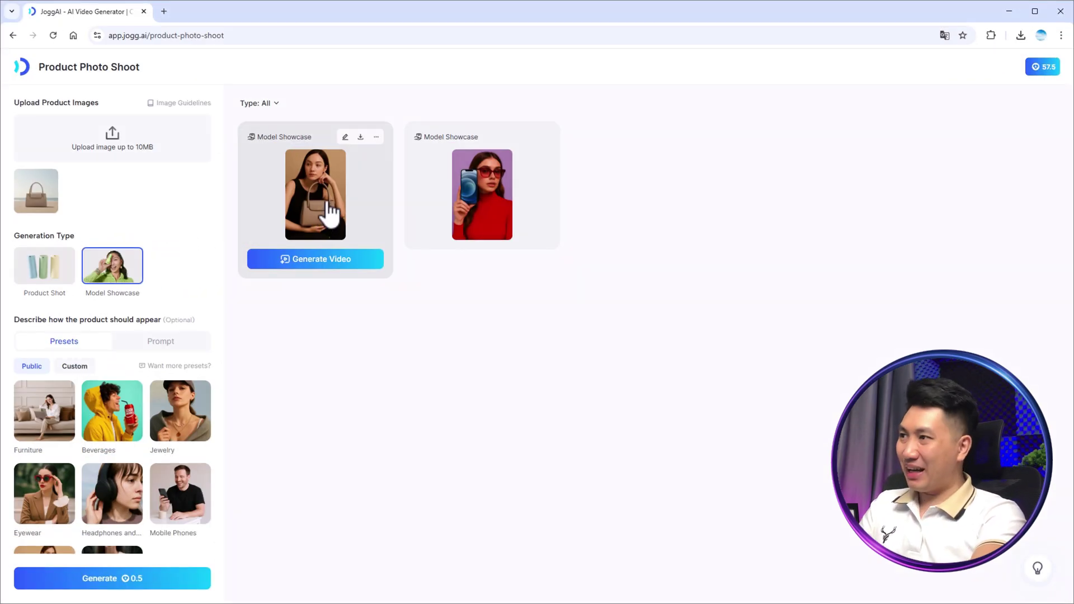
# Preview the generated image of the model with the handbag and open the Product Video Shoot tool.
pyautogui.click(329, 211)
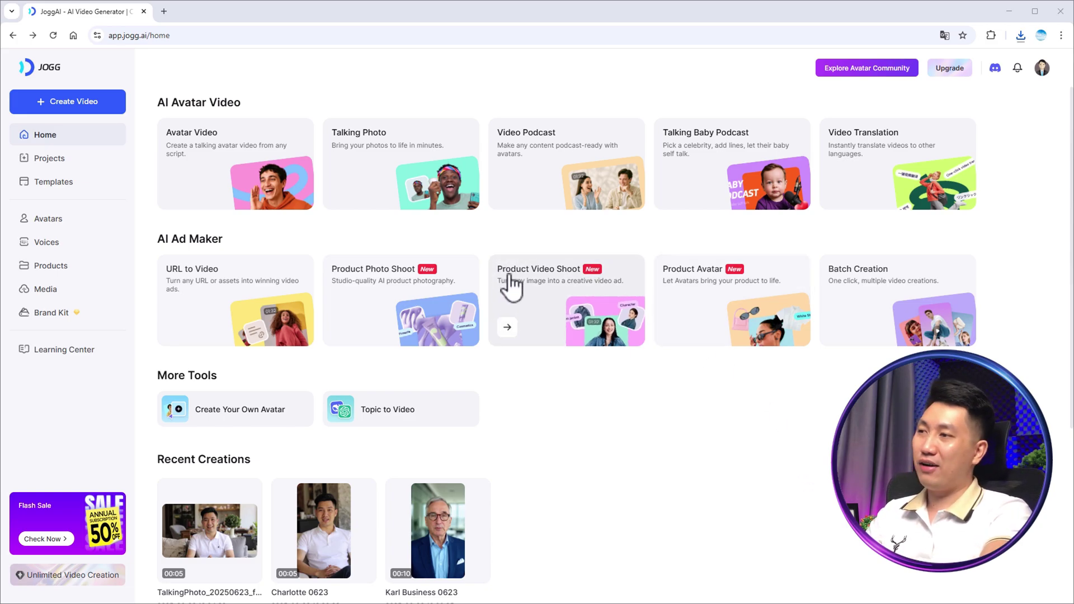
pyautogui.click(564, 286)
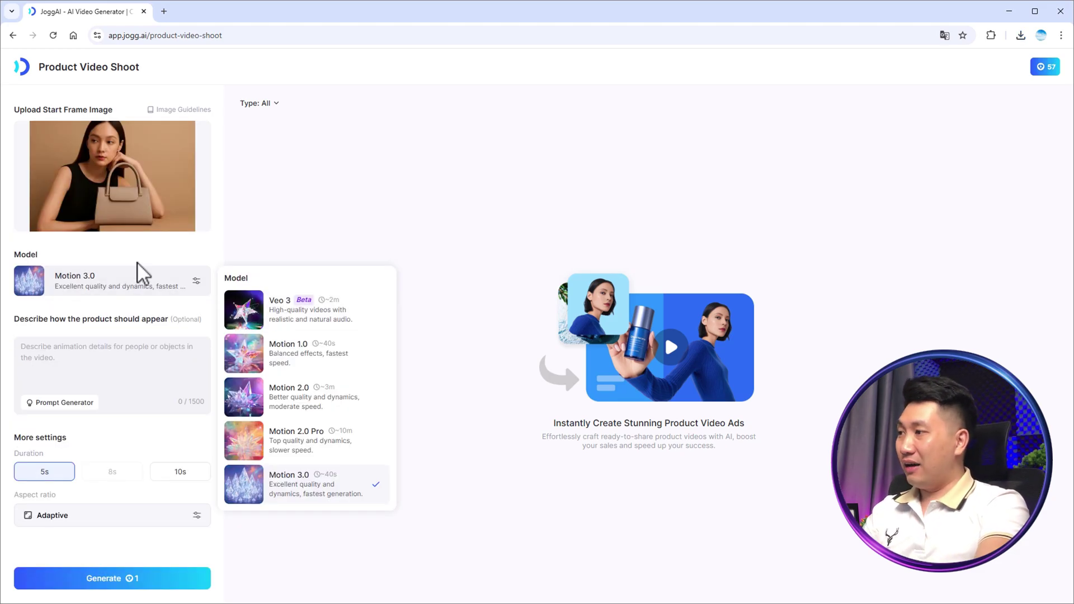
# Choose the Veo 3 model with 8s duration, sound effects on and 16:9 aspect ratio, and generate the handbag video.
pyautogui.click(206, 285)
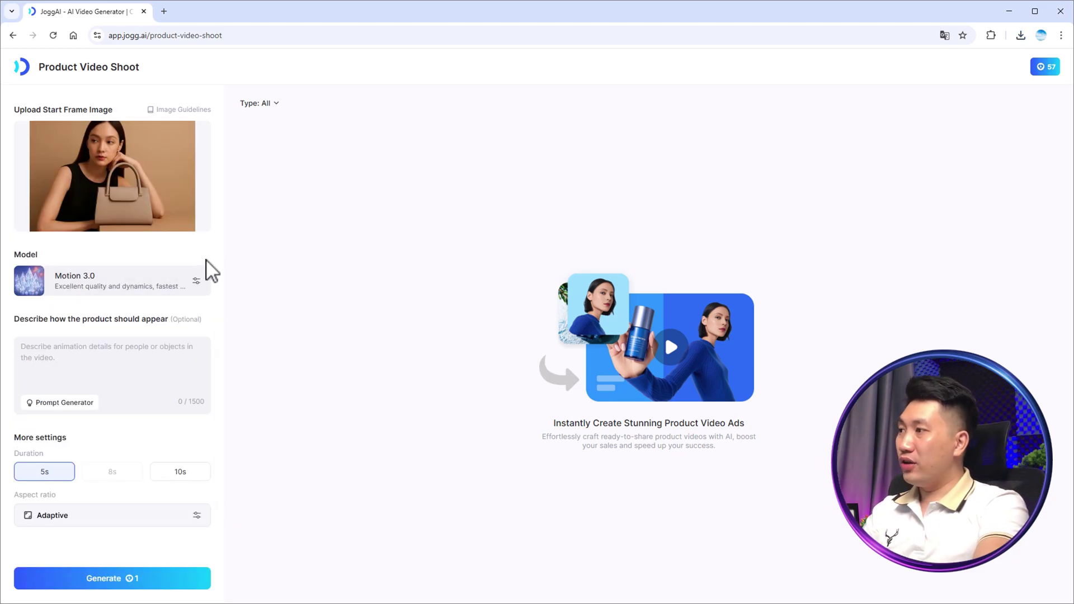
pyautogui.click(201, 292)
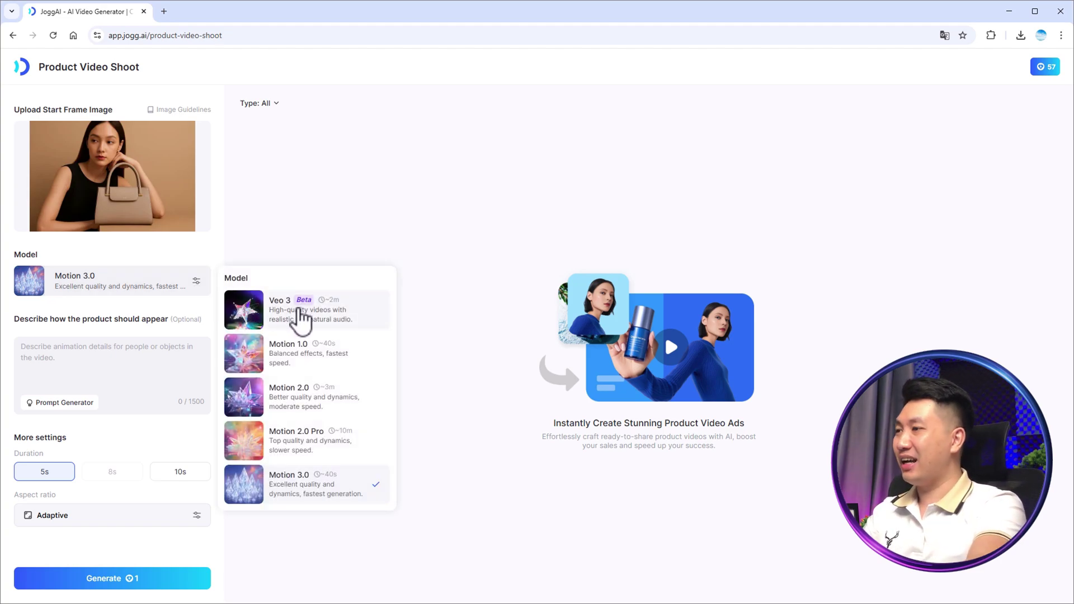
pyautogui.click(360, 323)
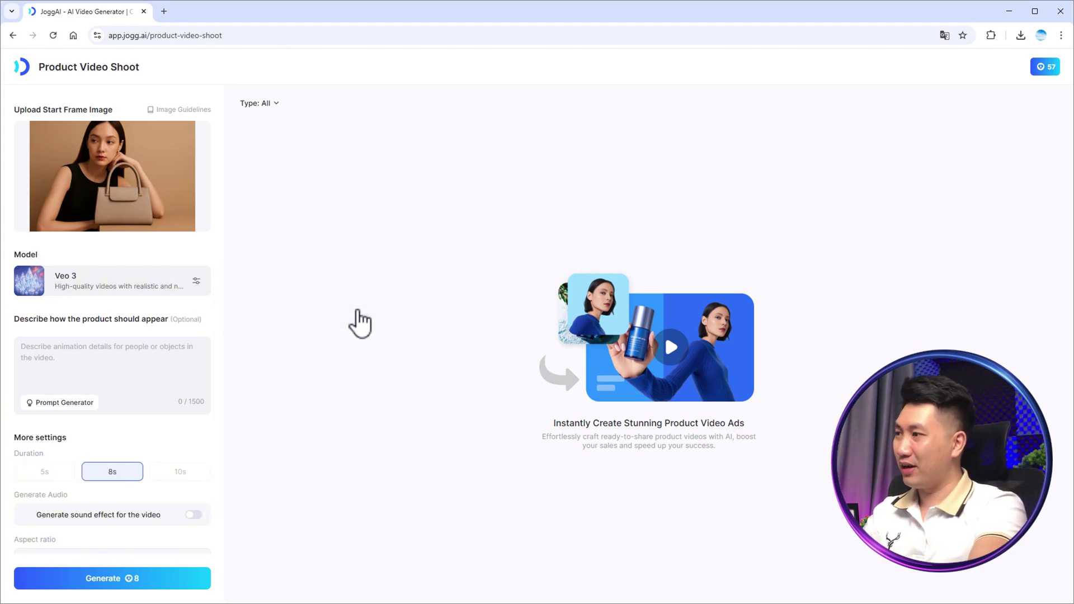
pyautogui.click(117, 365)
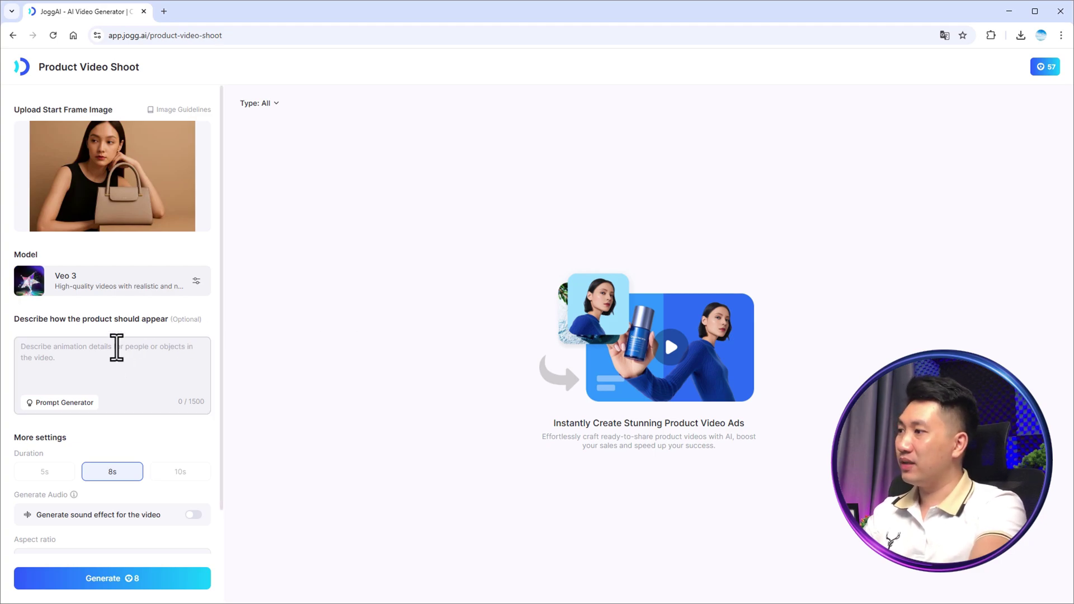
pyautogui.scroll(-1, 120, 313)
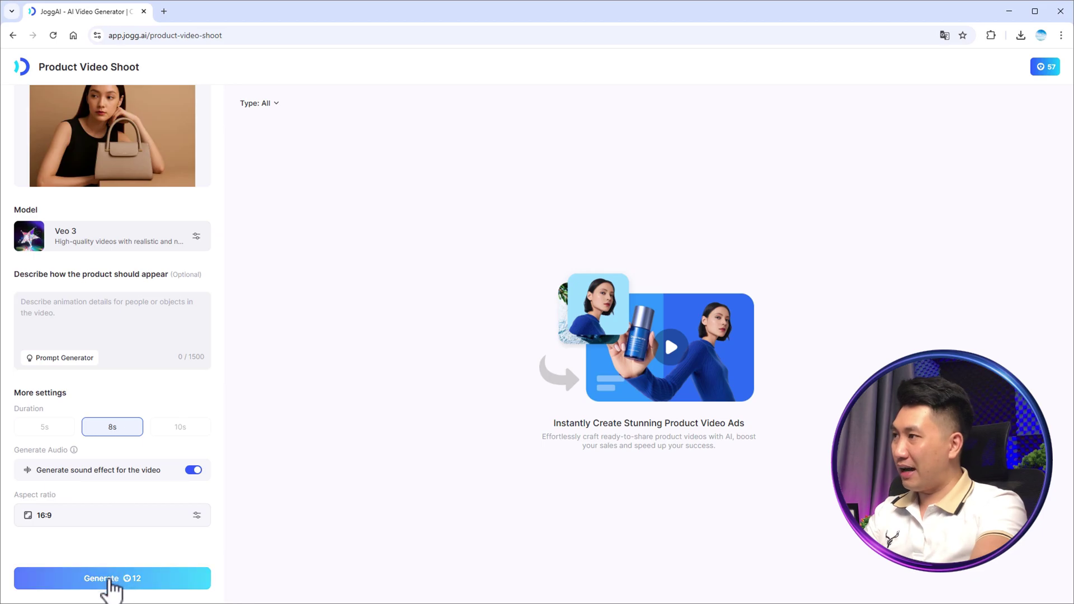
pyautogui.click(111, 580)
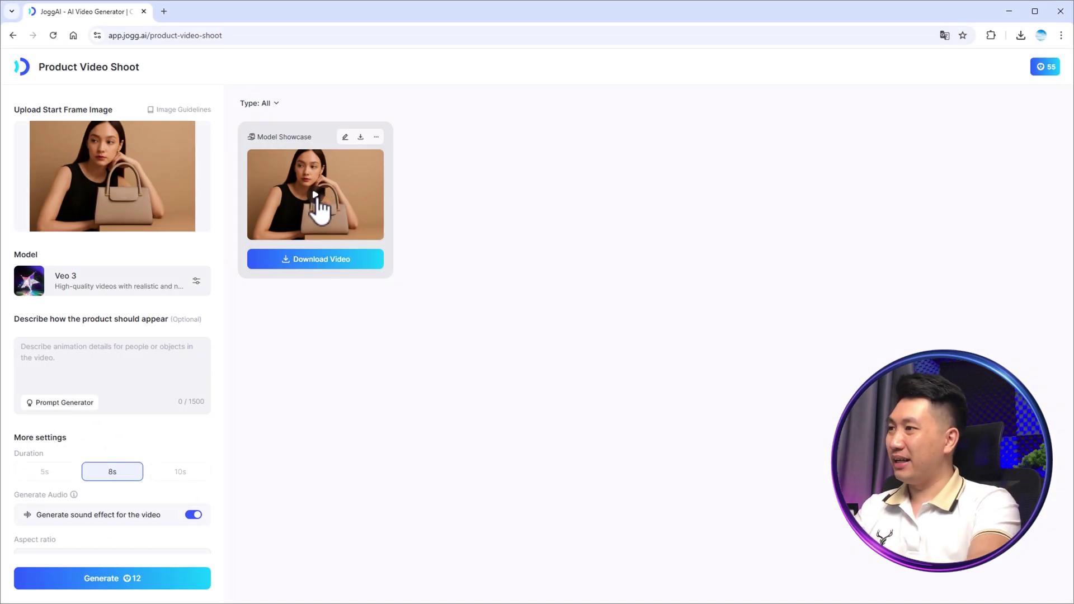
# Play the generated handbag video from the beginning with its sound and download it.
pyautogui.click(317, 197)
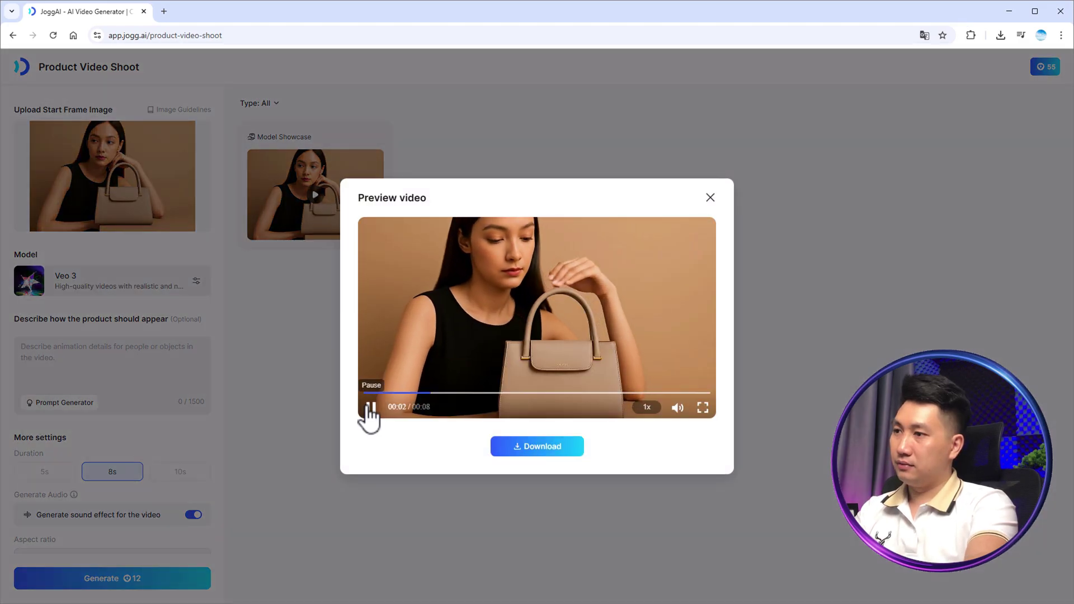
pyautogui.moveTo(677, 408)
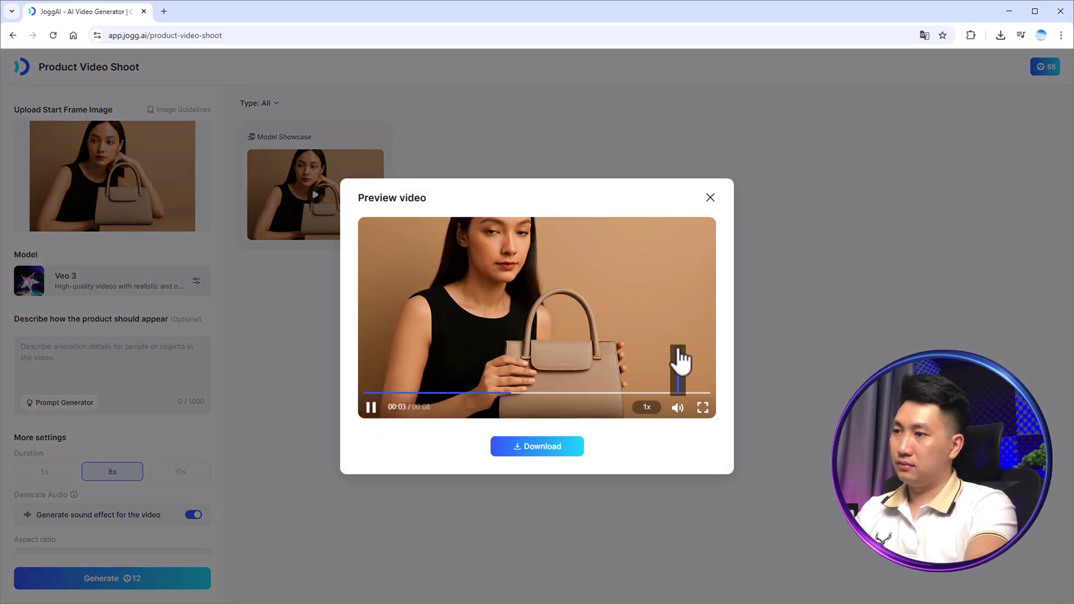
pyautogui.click(364, 393)
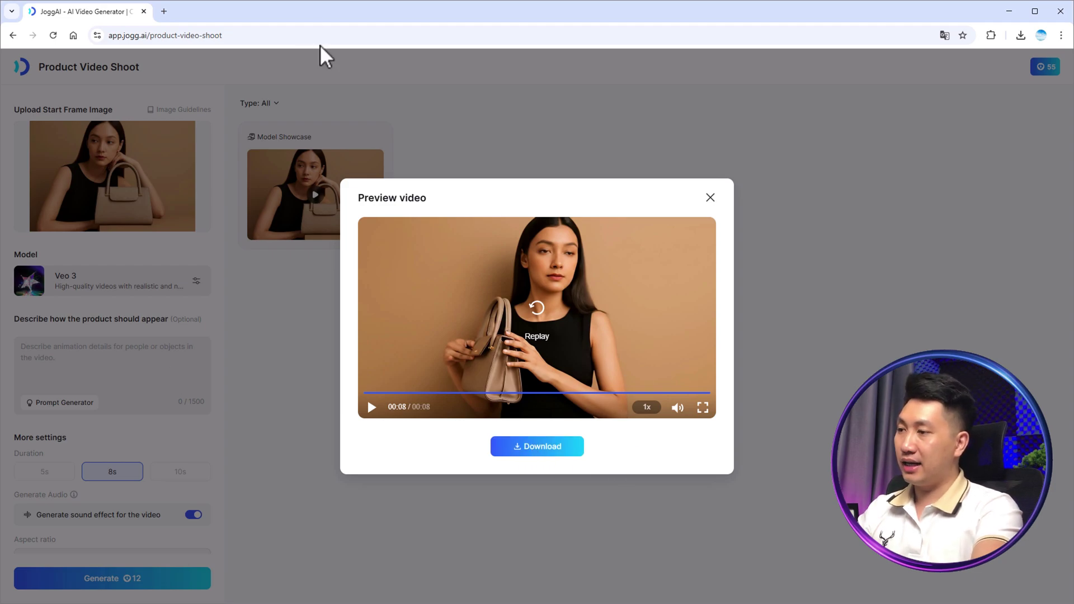
pyautogui.click(536, 448)
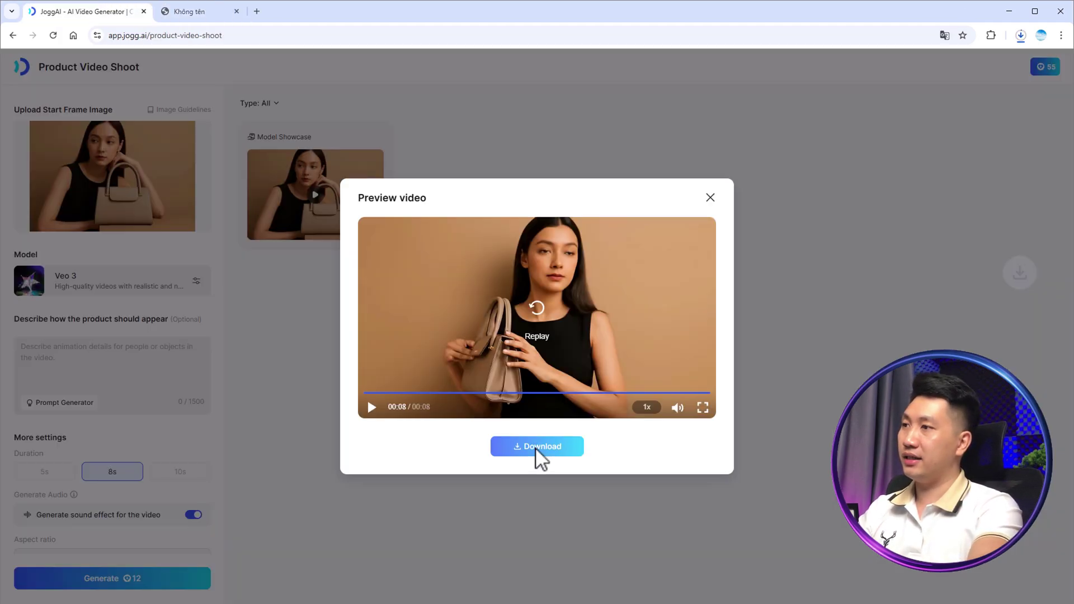
# Return to the JoggAI home page and open the Video Podcast tool.
pyautogui.hotkey('alt', 'Left')
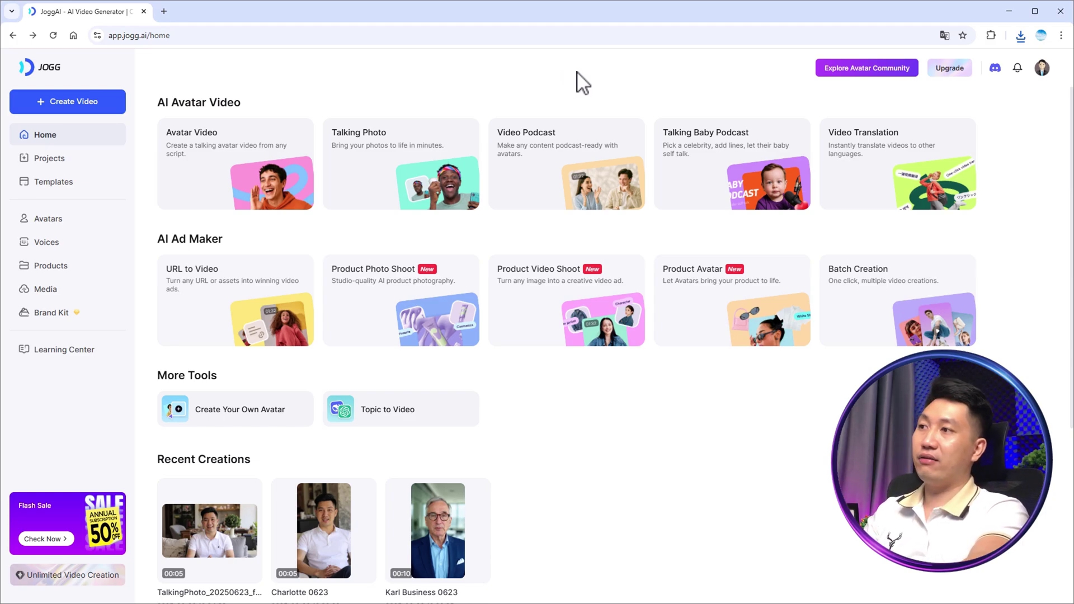
pyautogui.click(563, 149)
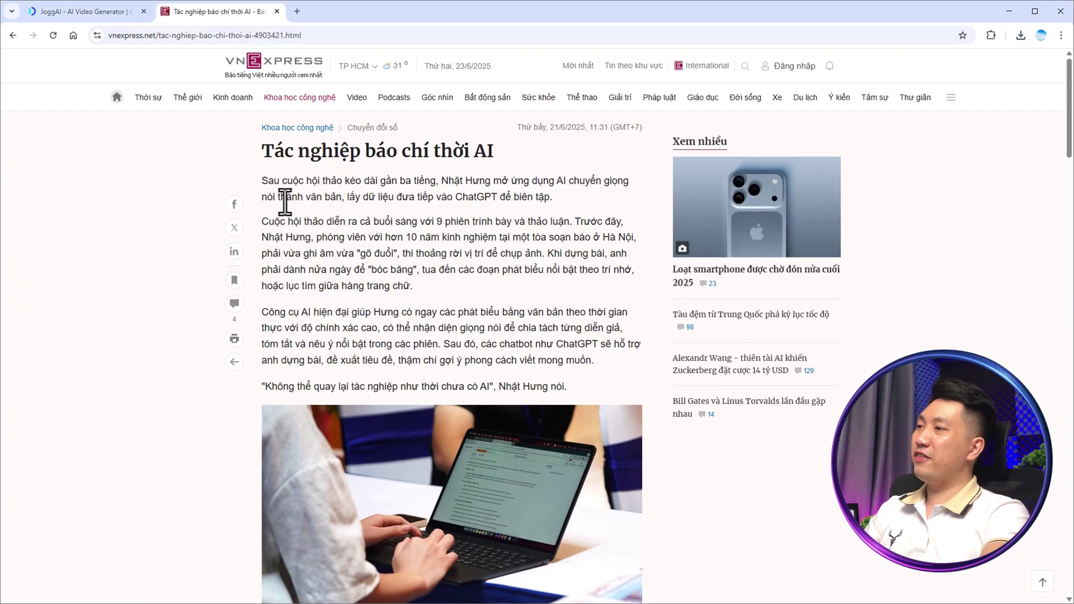
pyautogui.scroll(-10, 456, 201)
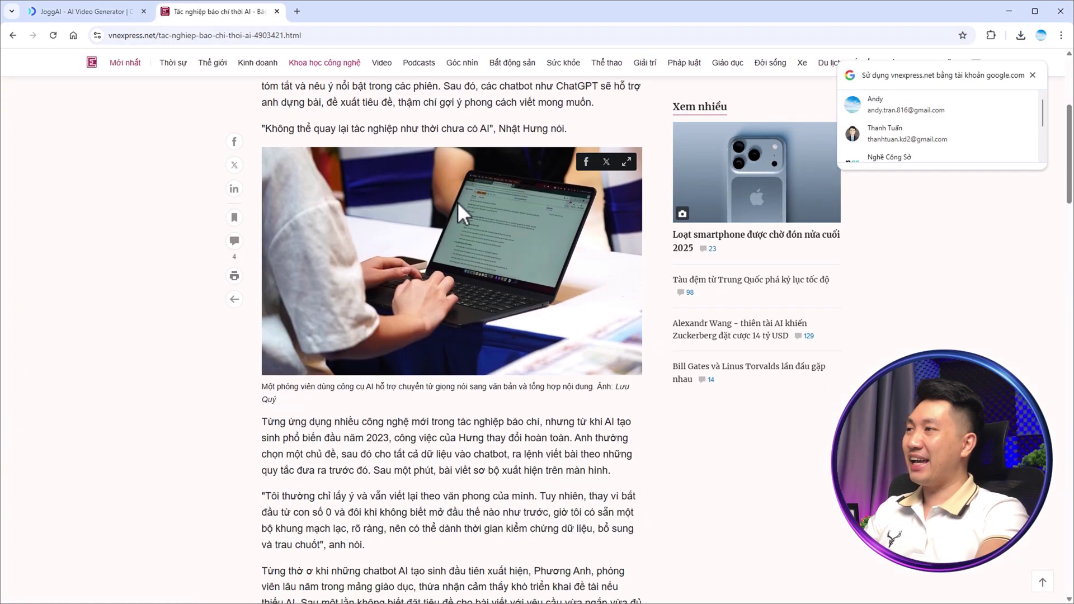
pyautogui.scroll(-15, 457, 202)
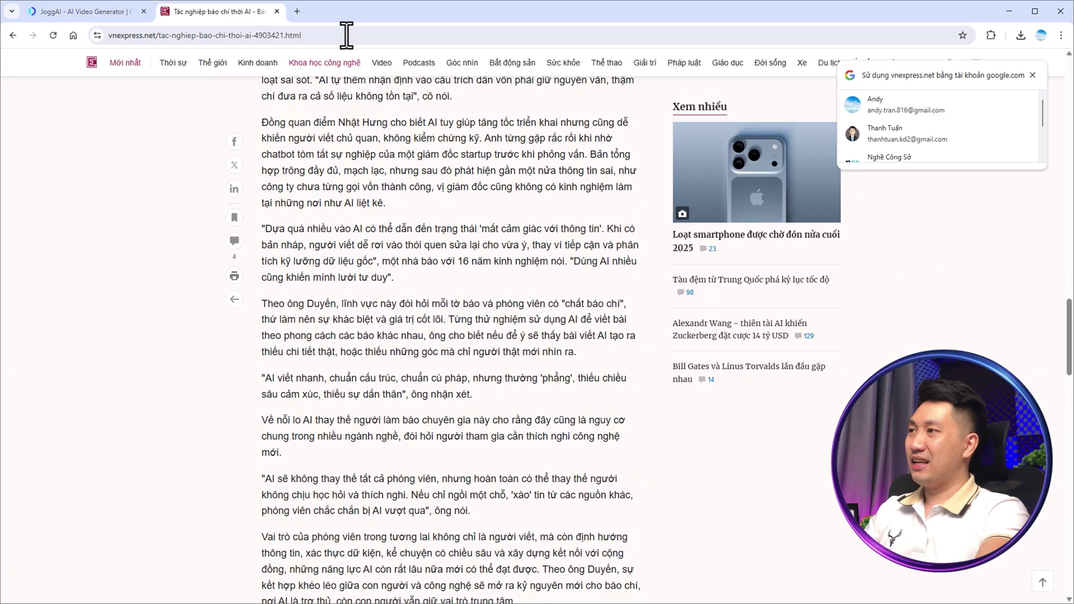
pyautogui.click(347, 35)
pyautogui.hotkey('ctrl', 'c')
pyautogui.click(100, 12)
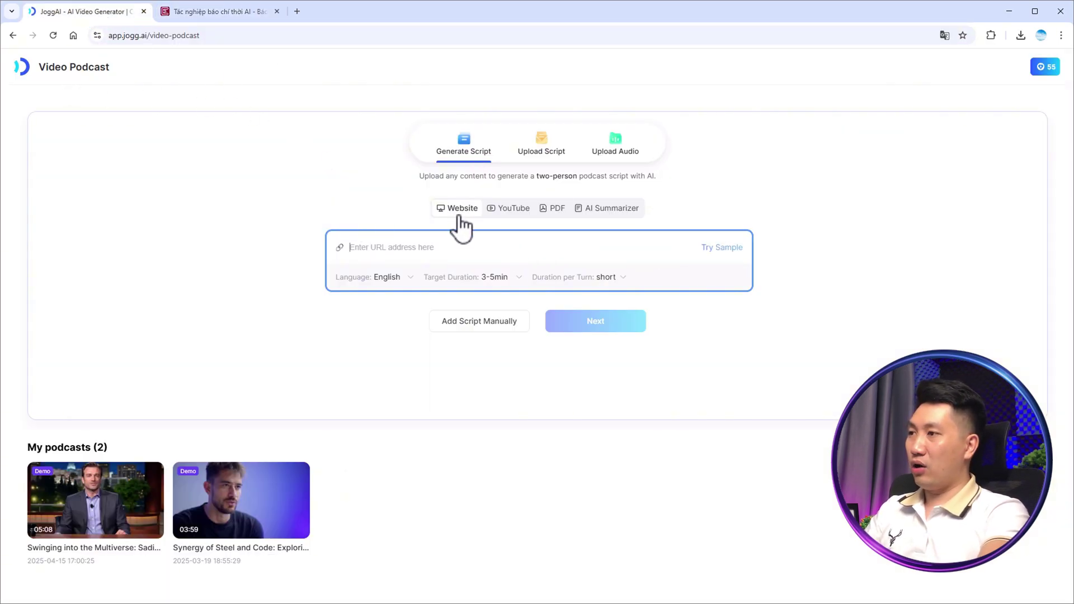
pyautogui.click(435, 249)
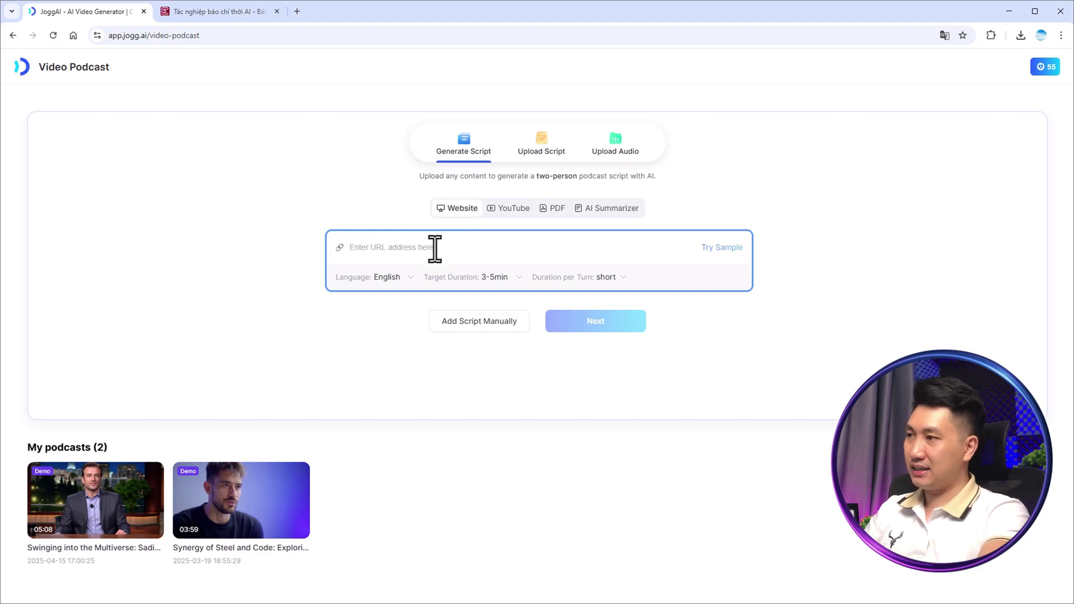
pyautogui.hotkey('ctrl', 'v')
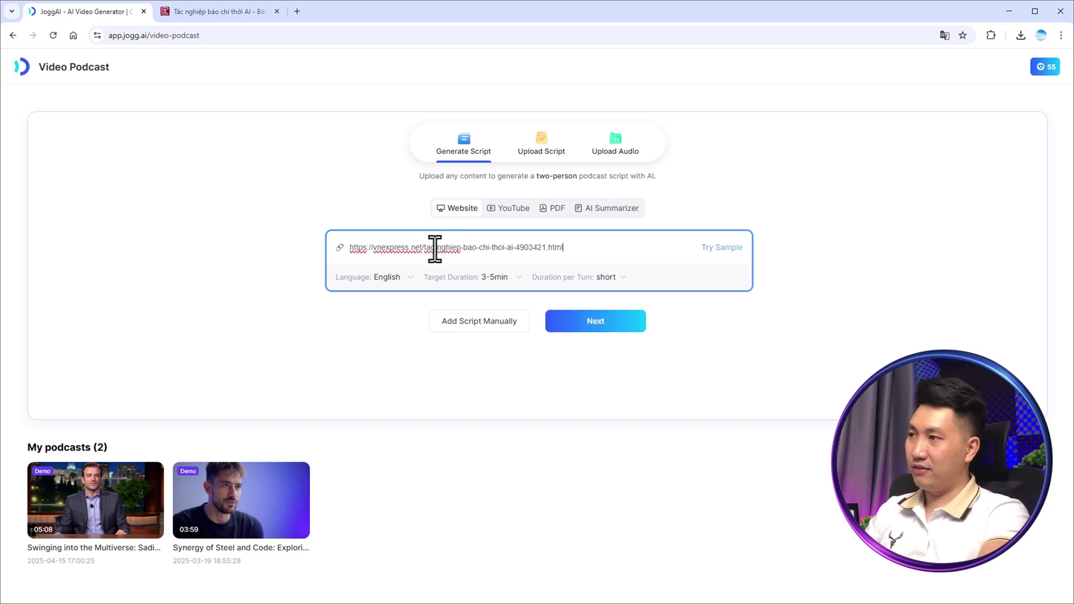
# Set the podcast language to Vietnamese(Tiếng Việt) with a 3-5min target duration and generate the script.
pyautogui.click(386, 280)
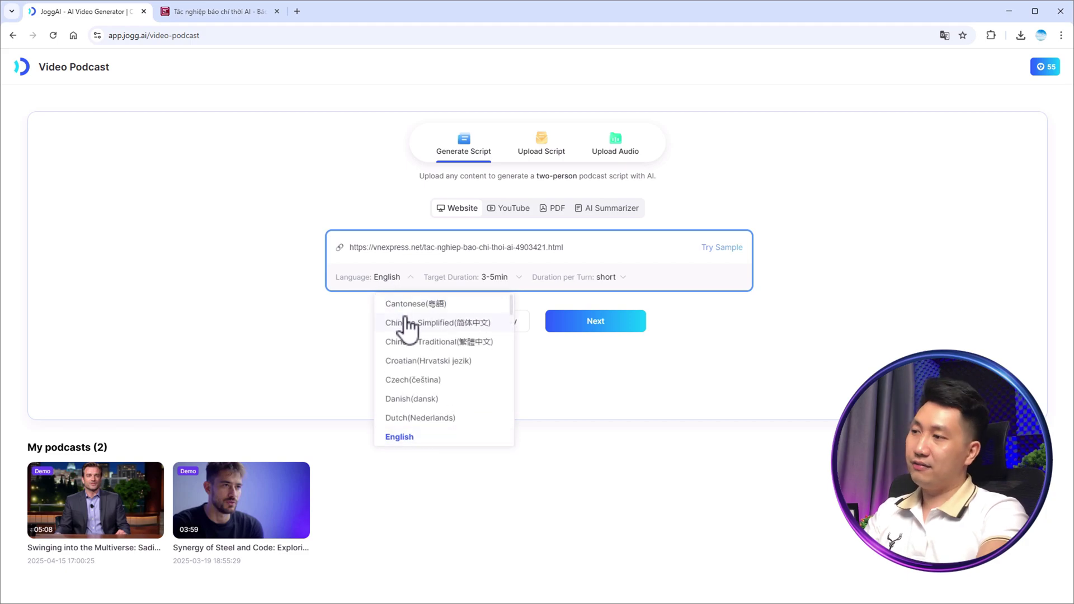
pyautogui.scroll(-10, 434, 323)
pyautogui.click(437, 417)
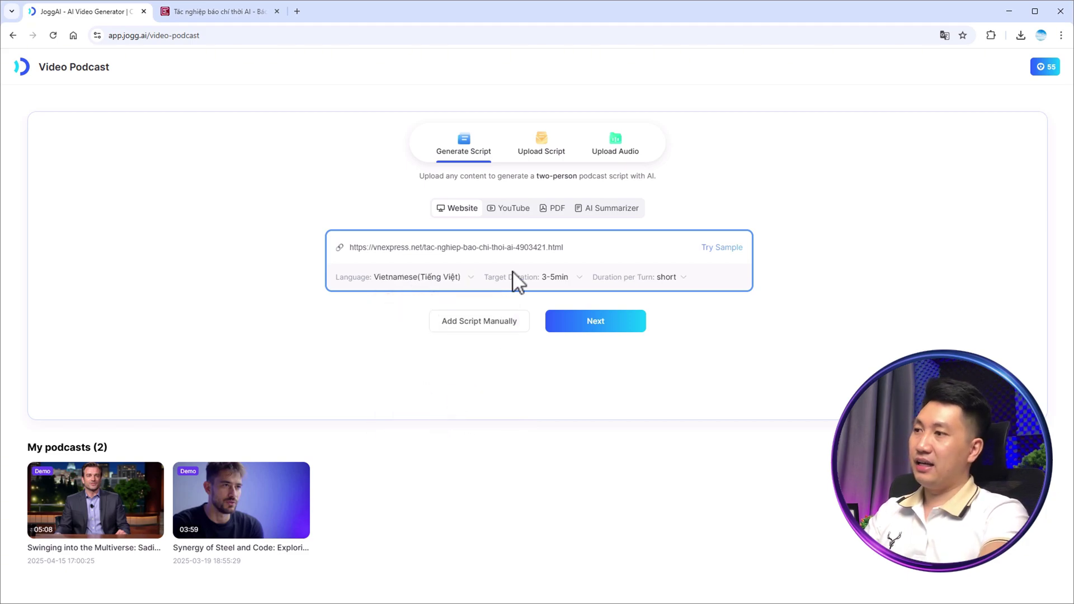
pyautogui.click(569, 282)
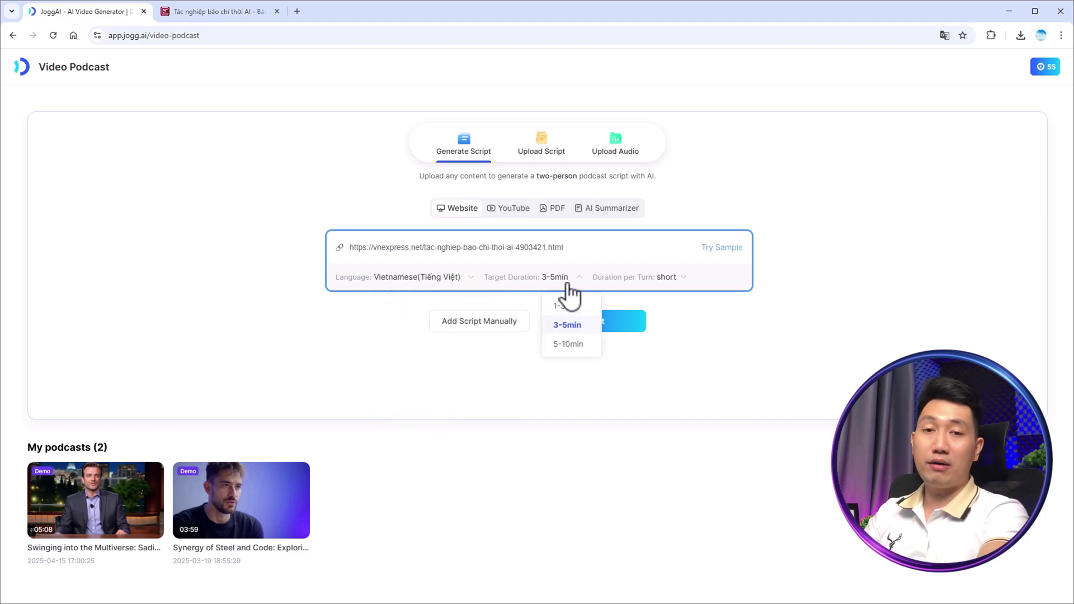
pyautogui.click(567, 325)
pyautogui.click(596, 327)
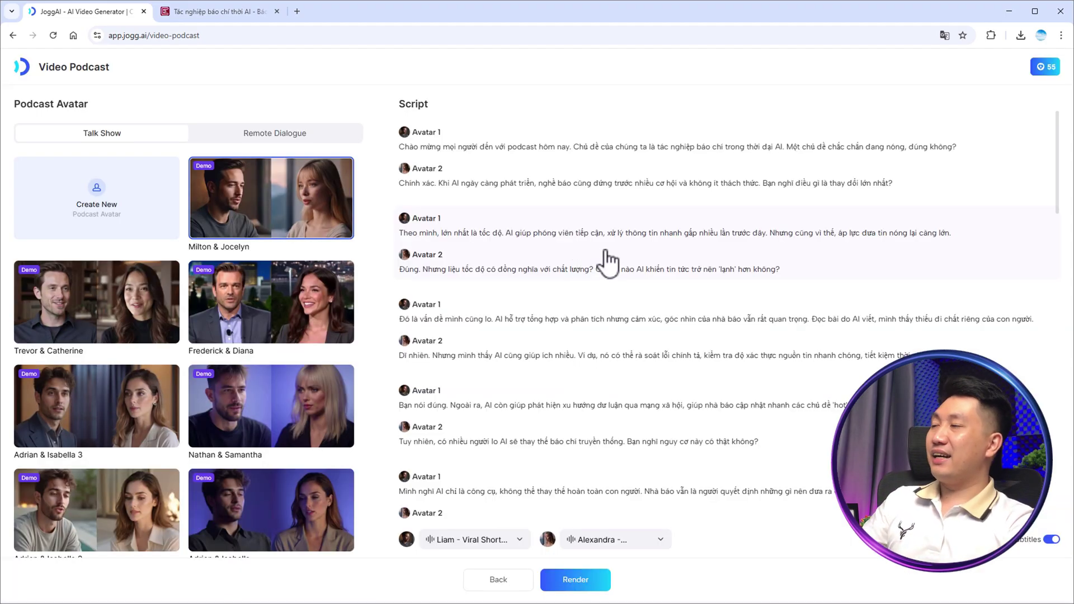
# Close the article's browser tab and read through the generated two-person podcast script to its end.
pyautogui.hotkey('ctrl', 'Tab')
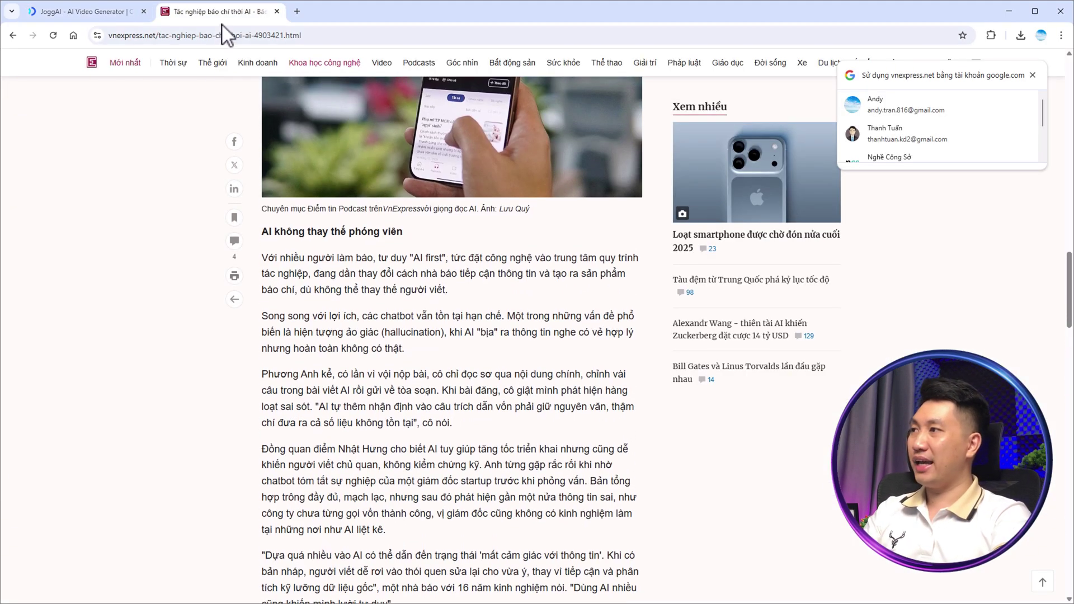
pyautogui.click(276, 11)
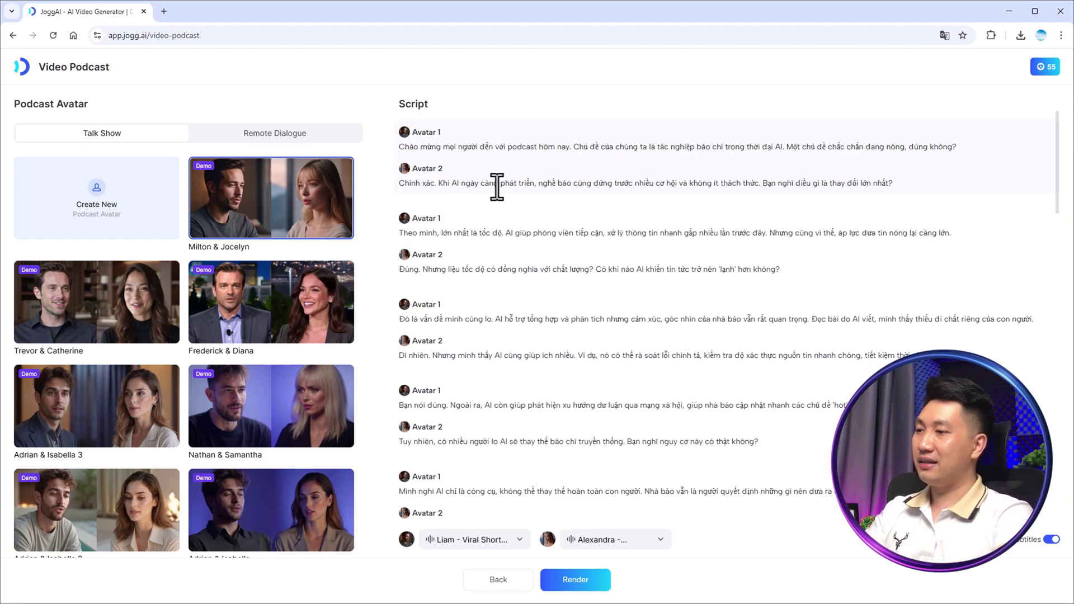
pyautogui.scroll(-14, 619, 220)
pyautogui.scroll(-8, 619, 213)
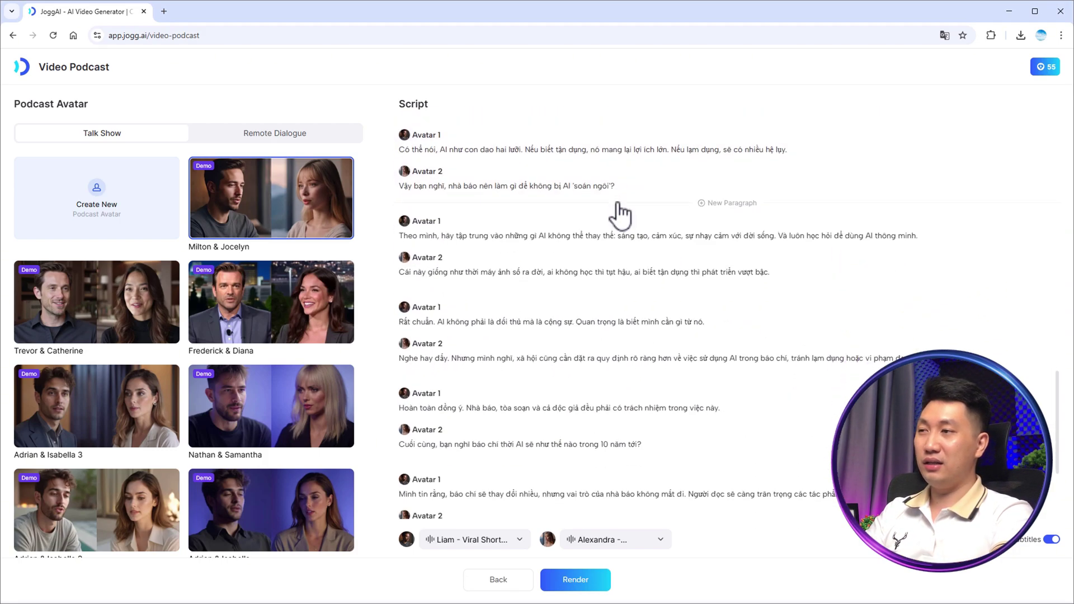
pyautogui.click(523, 153)
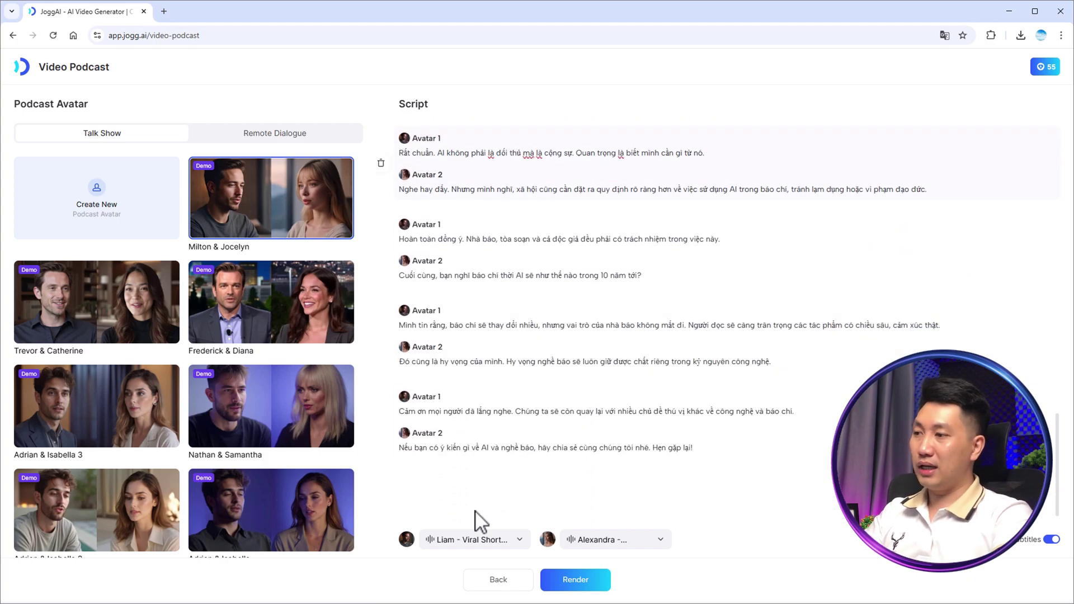
# Browse the public and own voices available for the two podcast avatars and render the Milton & Jocelyn video podcast.
pyautogui.click(464, 541)
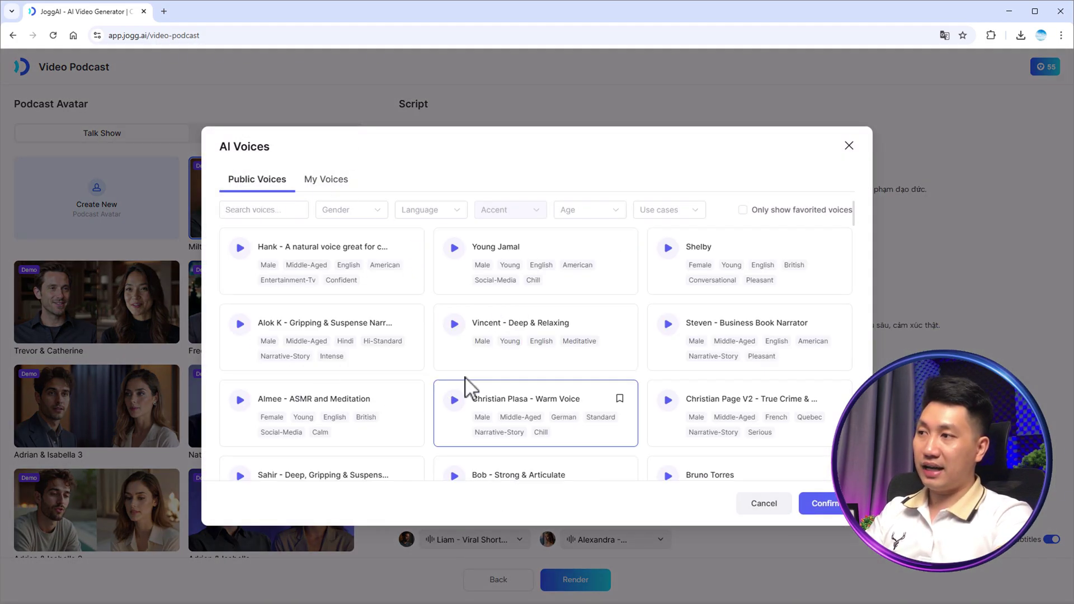
pyautogui.click(850, 146)
pyautogui.click(585, 540)
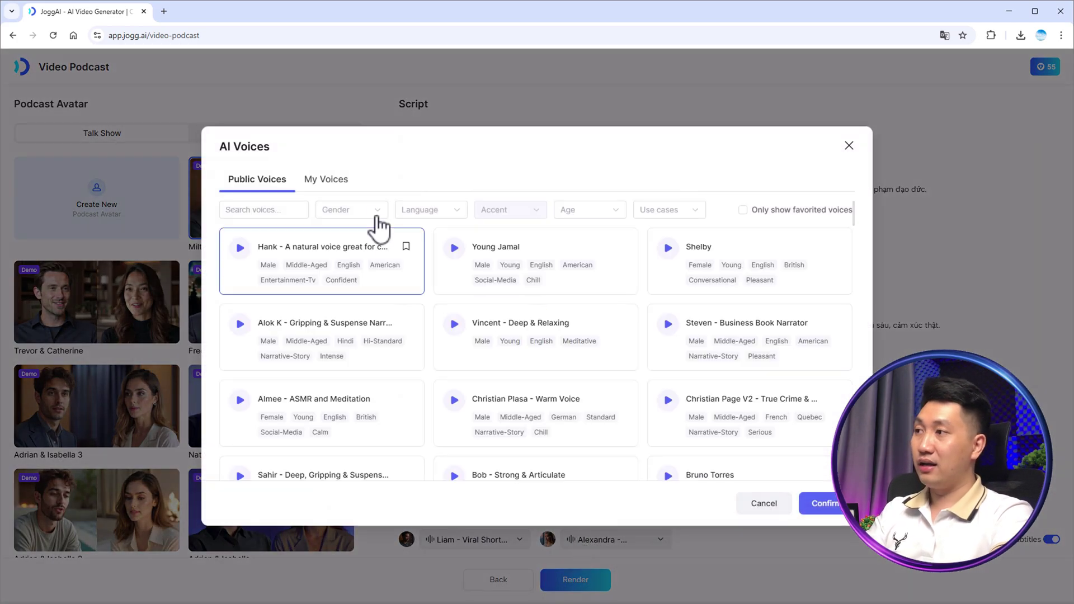
pyautogui.click(330, 184)
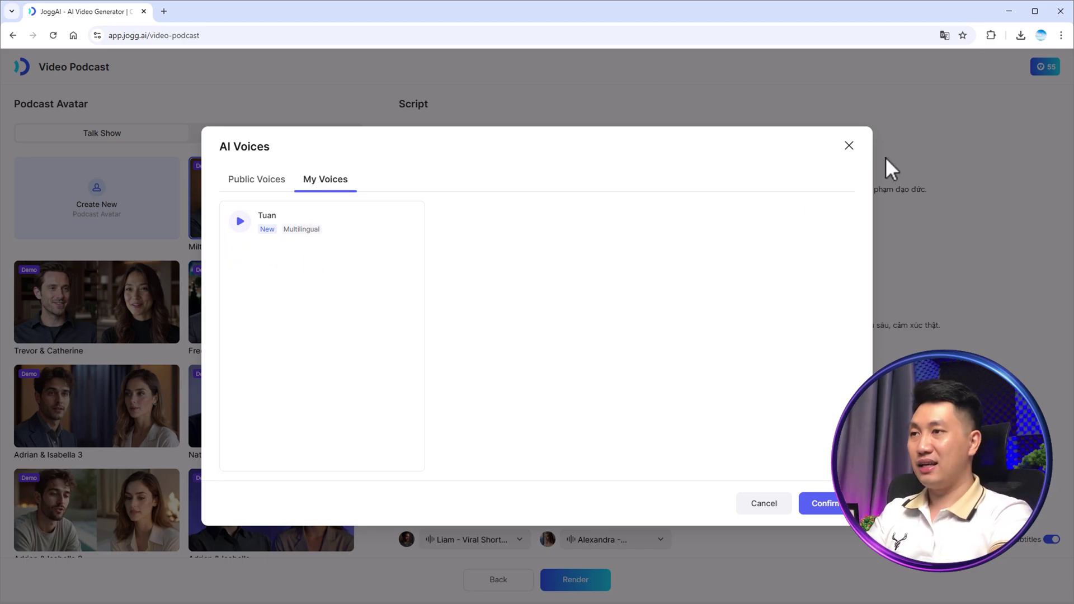
pyautogui.click(848, 146)
pyautogui.click(582, 579)
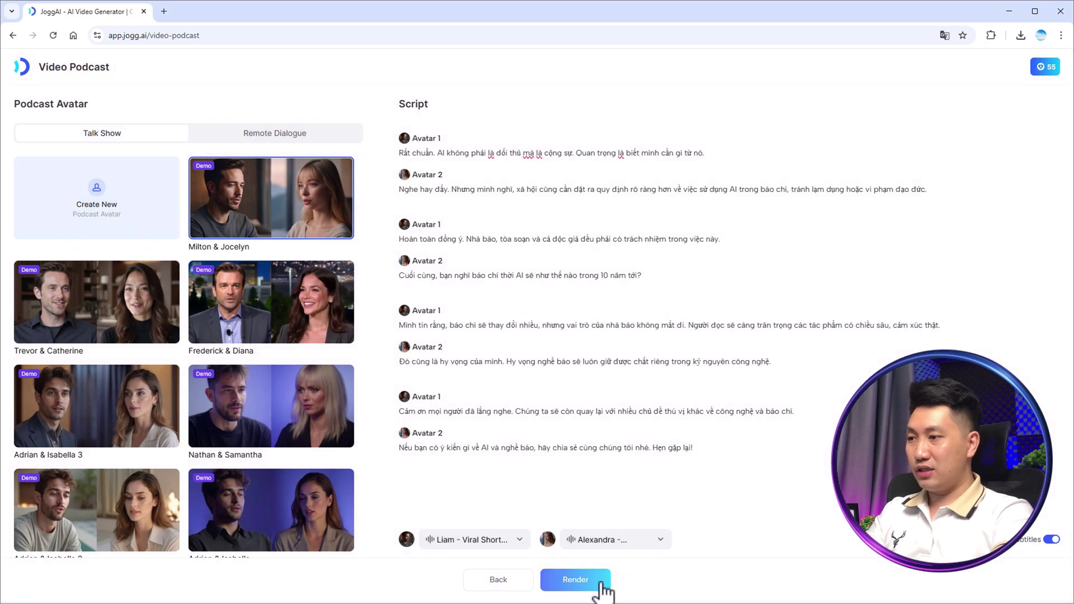